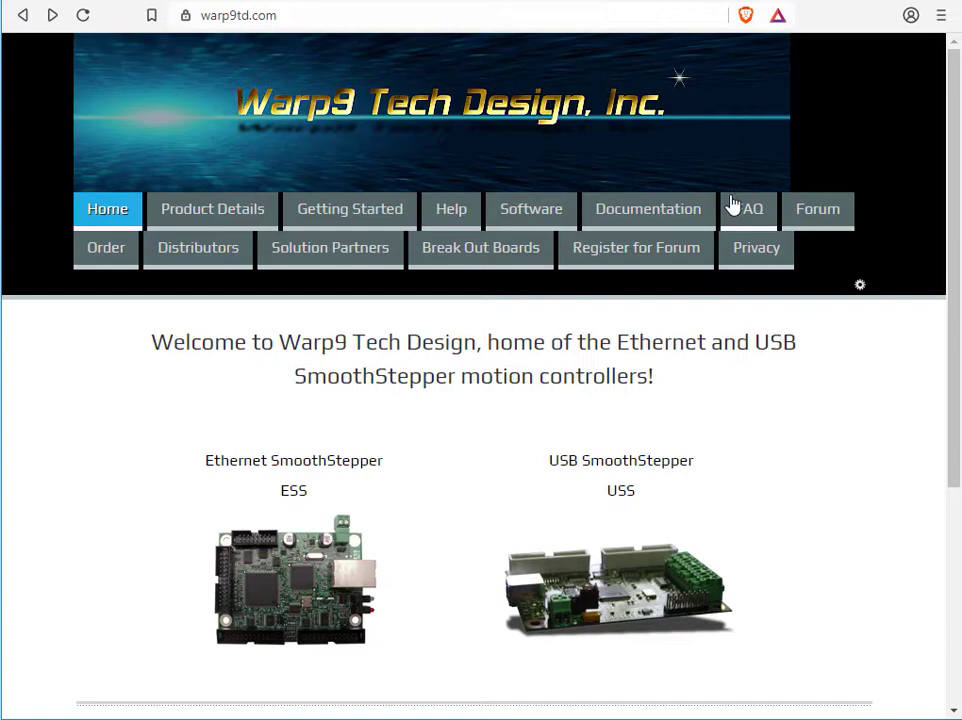
# Browse Warp9's FAQ Mach4 page to the Height Control - TMC3in1 requirements section
pyautogui.moveTo(741, 212)
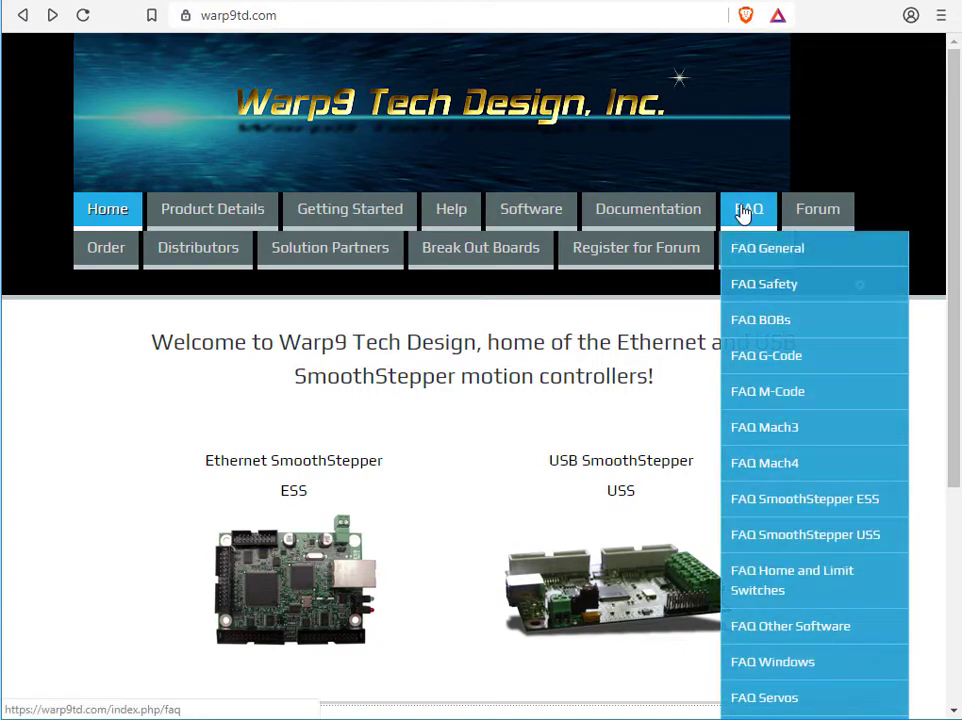
pyautogui.click(773, 472)
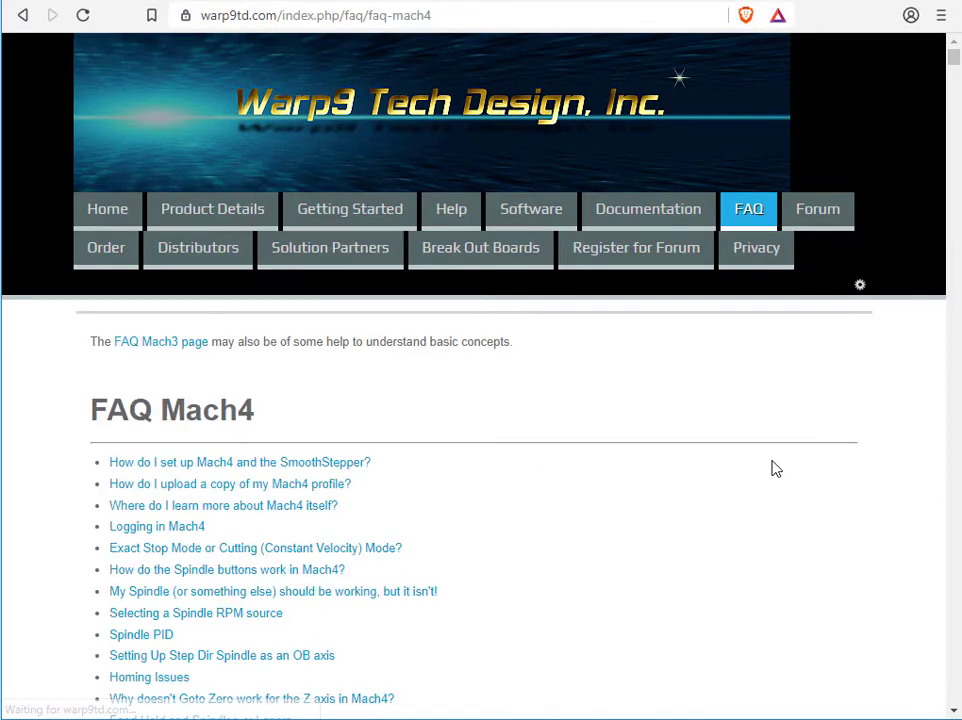
pyautogui.scroll(-5, 580, 404)
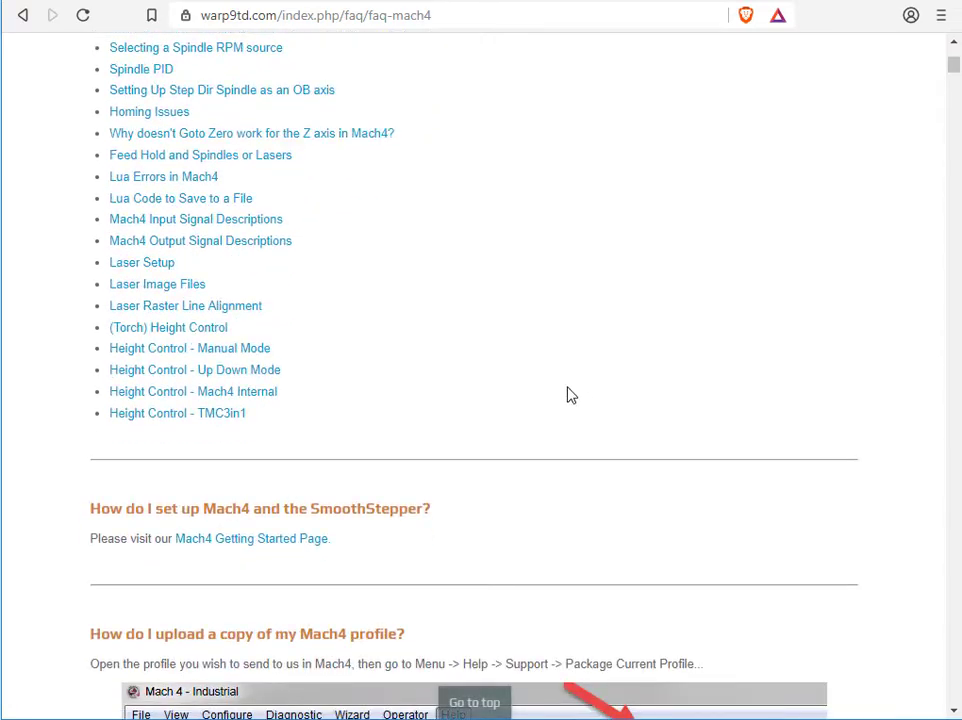
pyautogui.click(190, 328)
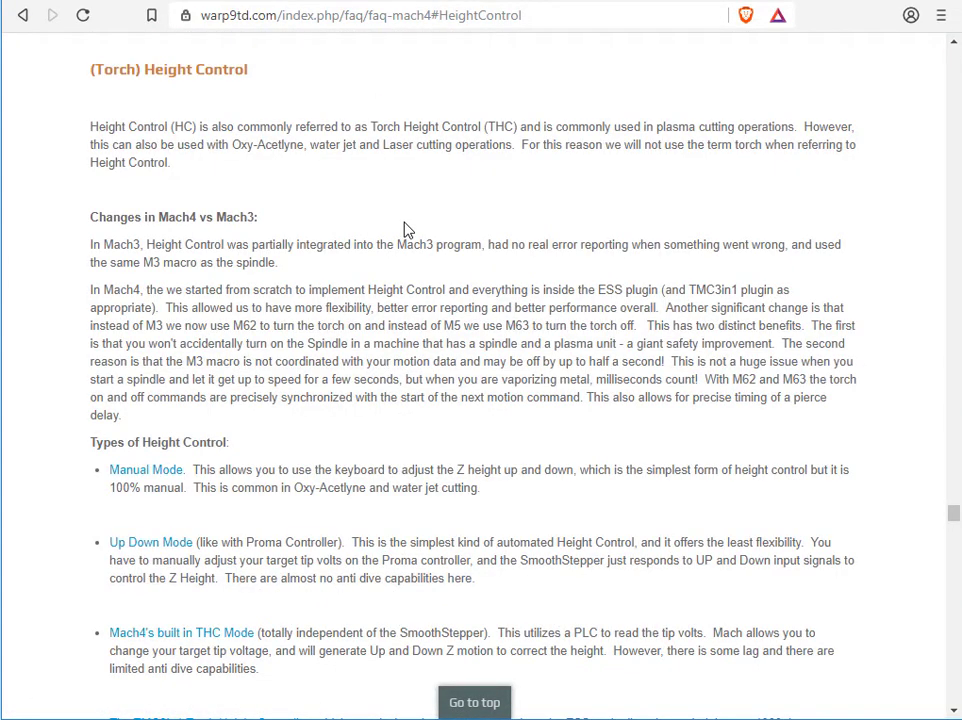
pyautogui.scroll(-2, 413, 234)
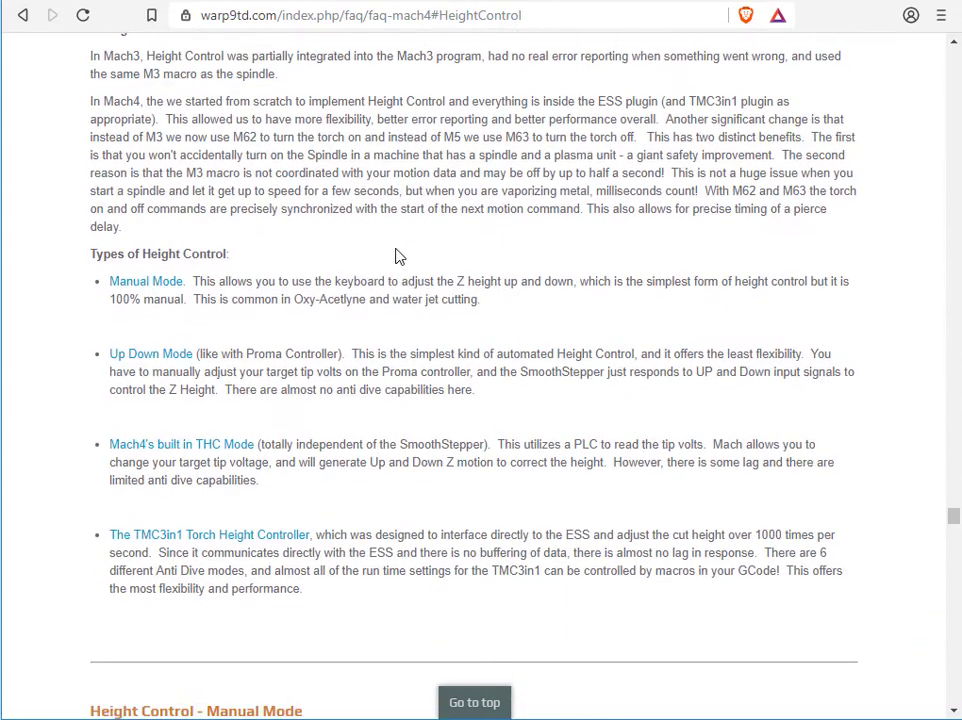
pyautogui.click(285, 540)
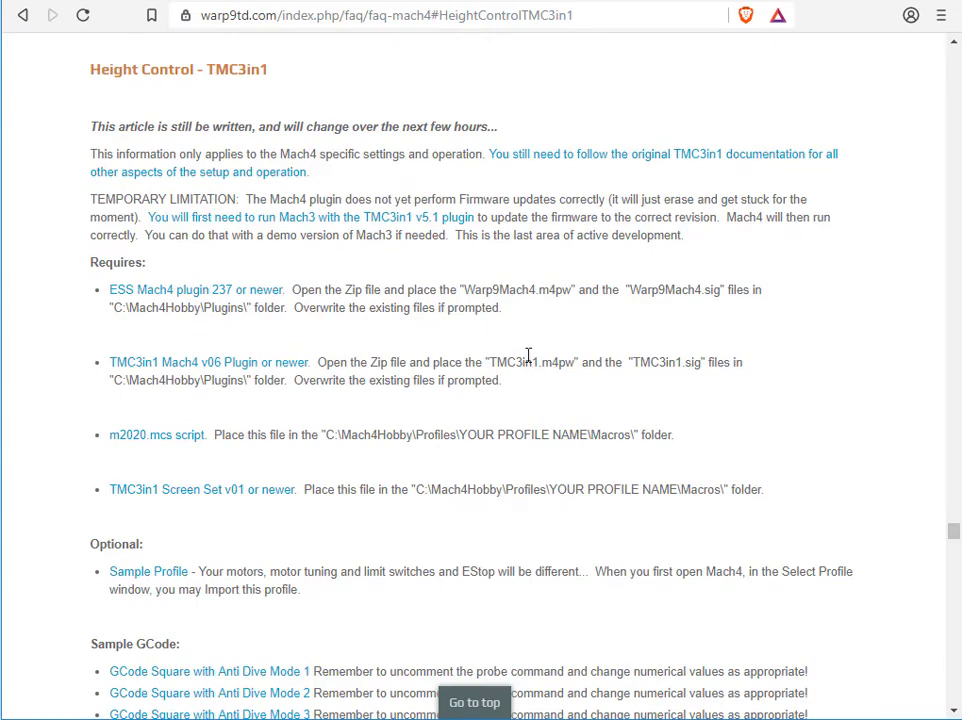
pyautogui.scroll(-2, 343, 186)
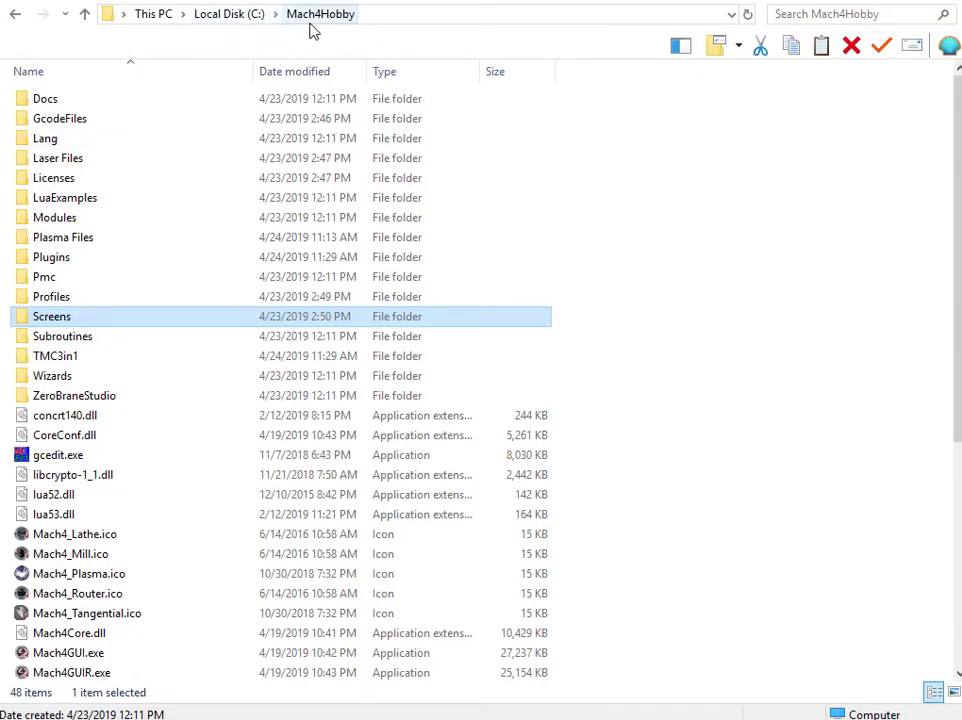
pyautogui.click(60, 264)
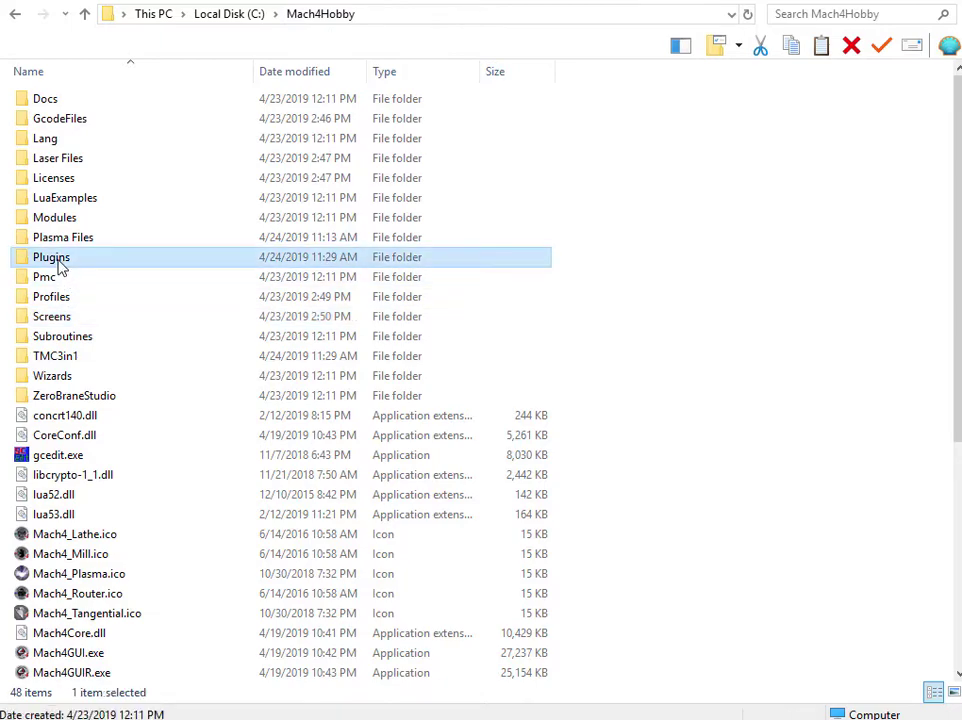
pyautogui.doubleClick(60, 262)
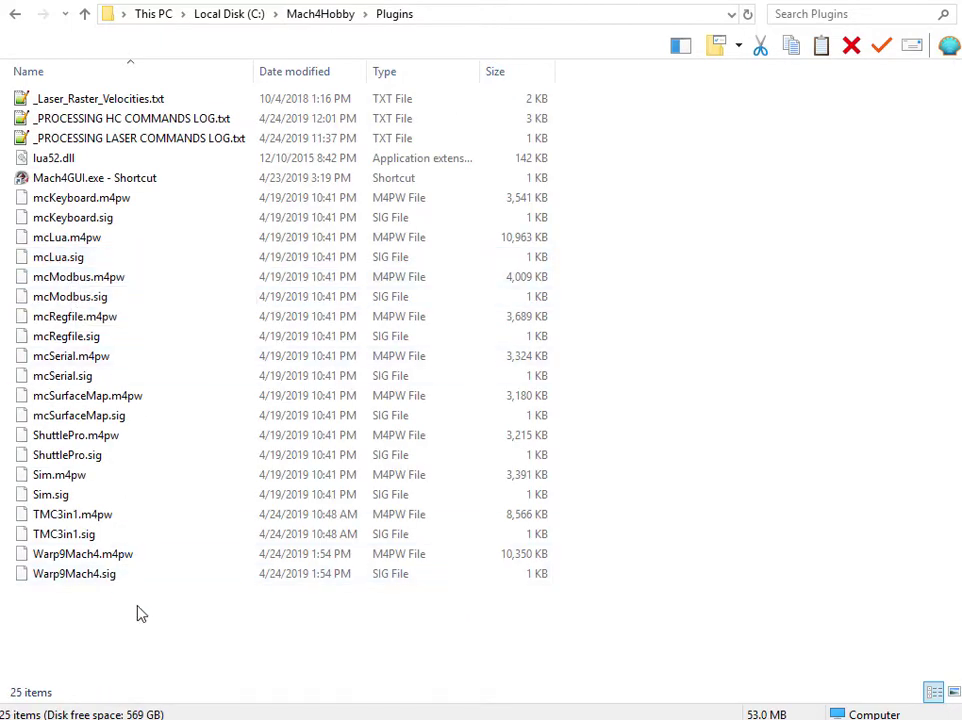
pyautogui.moveTo(148, 613); pyautogui.dragTo(84, 561)
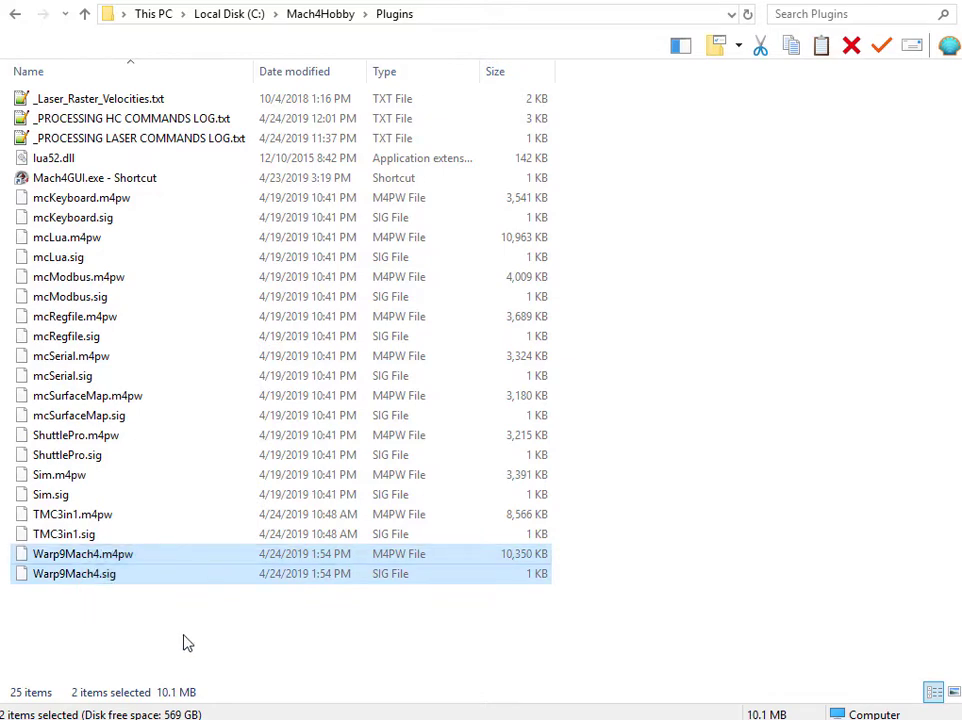
pyautogui.click(128, 535)
pyautogui.keyDown('shift'); pyautogui.click(124, 516); pyautogui.keyUp('shift')
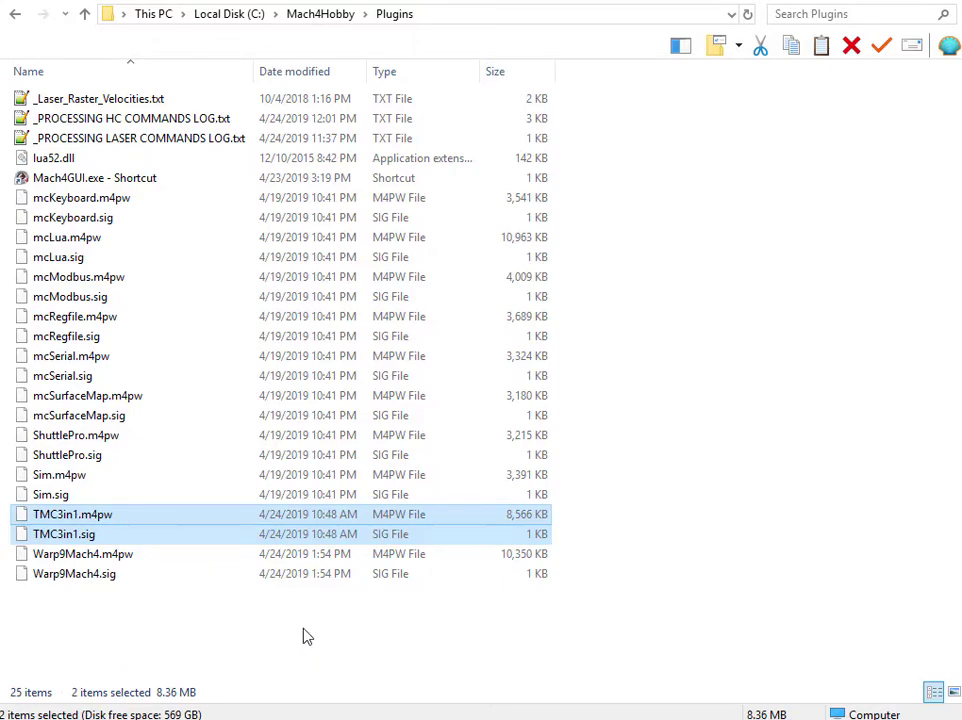
pyautogui.hotkey('alt', 'Tab')
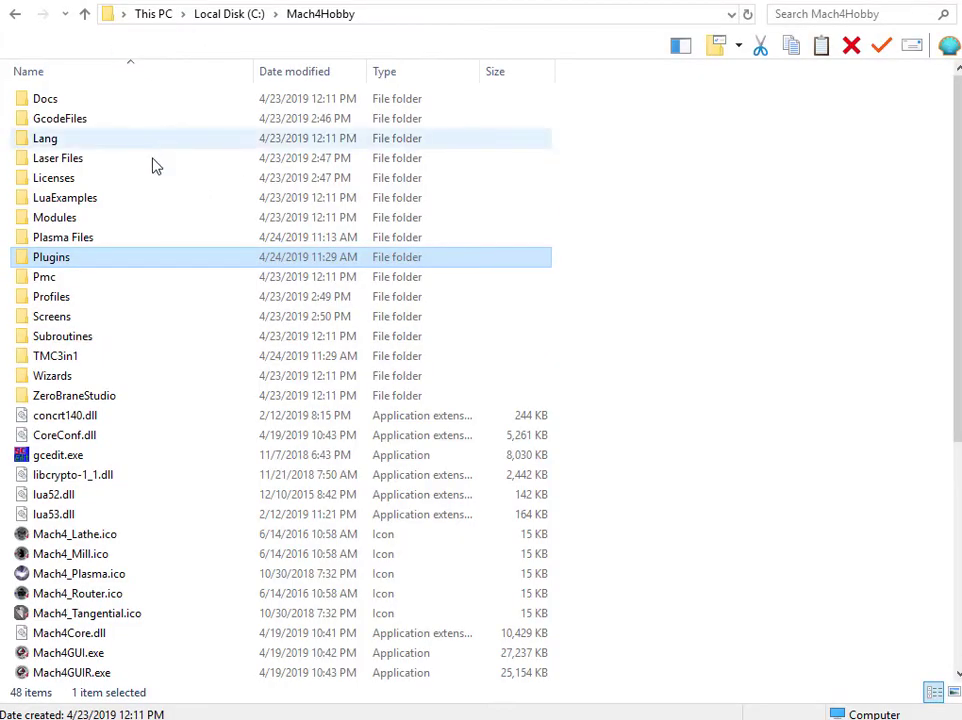
# Find m2020.mcs in Profiles > a_TMC3in1 > Macros, then return to the browser
pyautogui.click(80, 299)
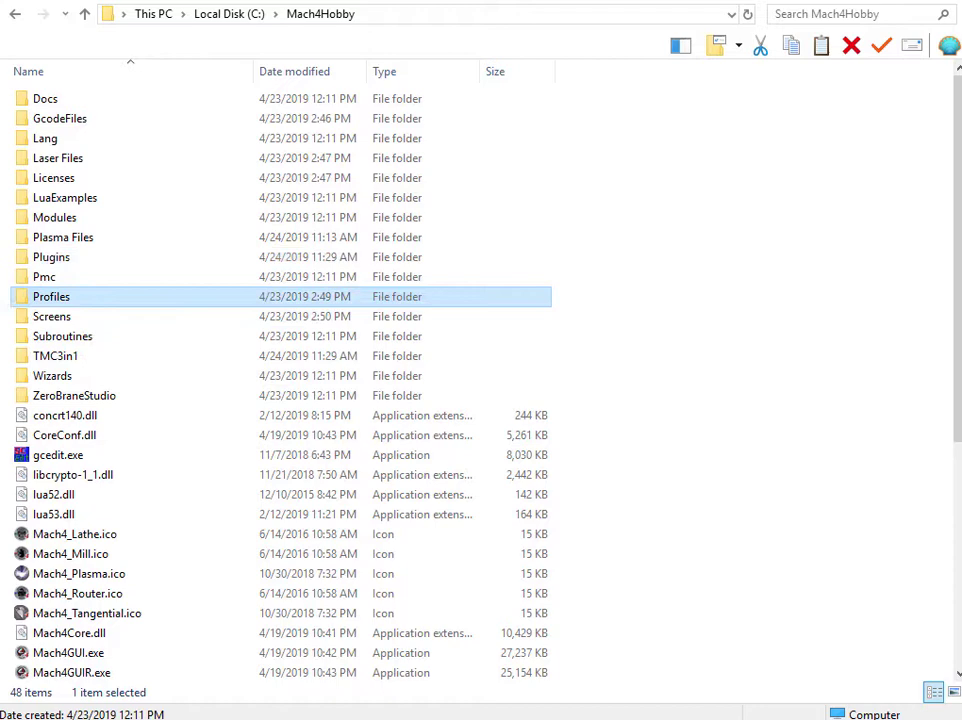
pyautogui.press('Return')
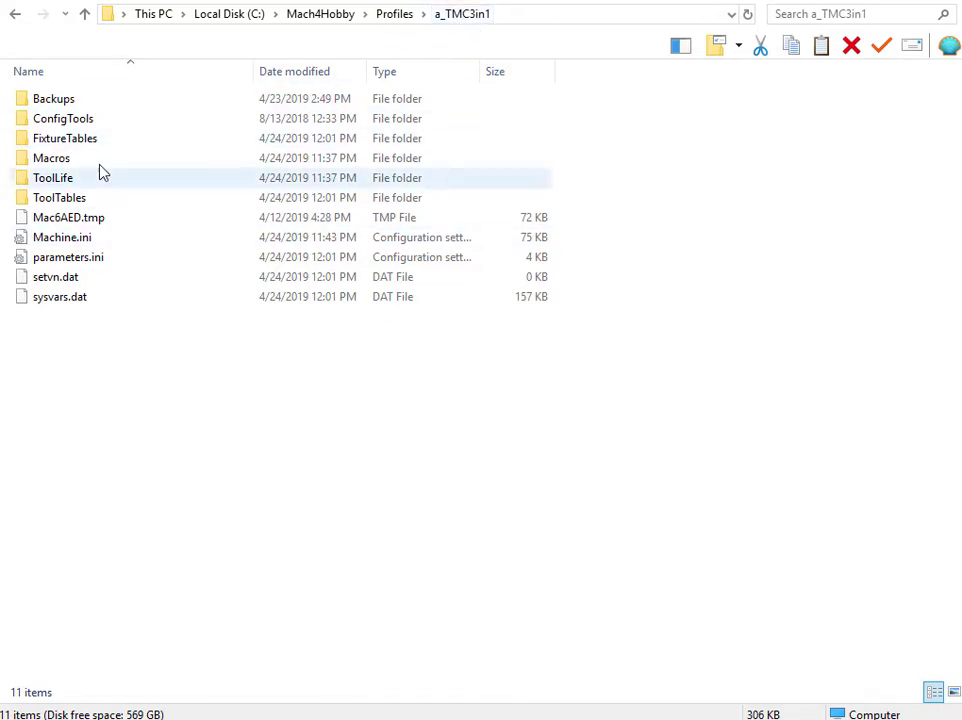
pyautogui.doubleClick(37, 157)
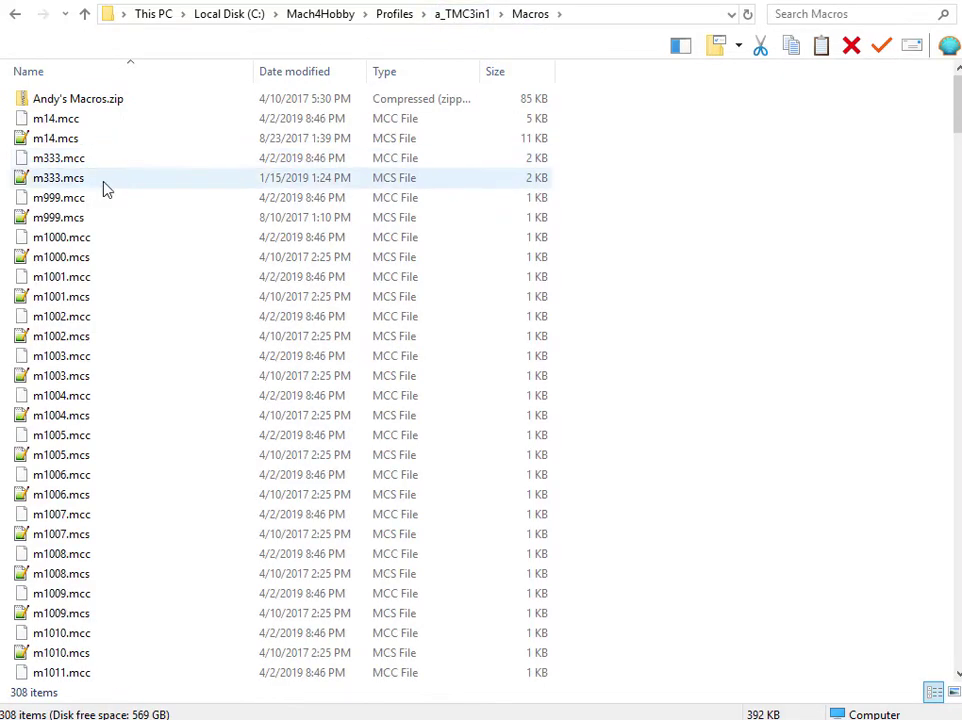
pyautogui.moveTo(957, 100); pyautogui.dragTo(953, 623)
pyautogui.click(215, 650)
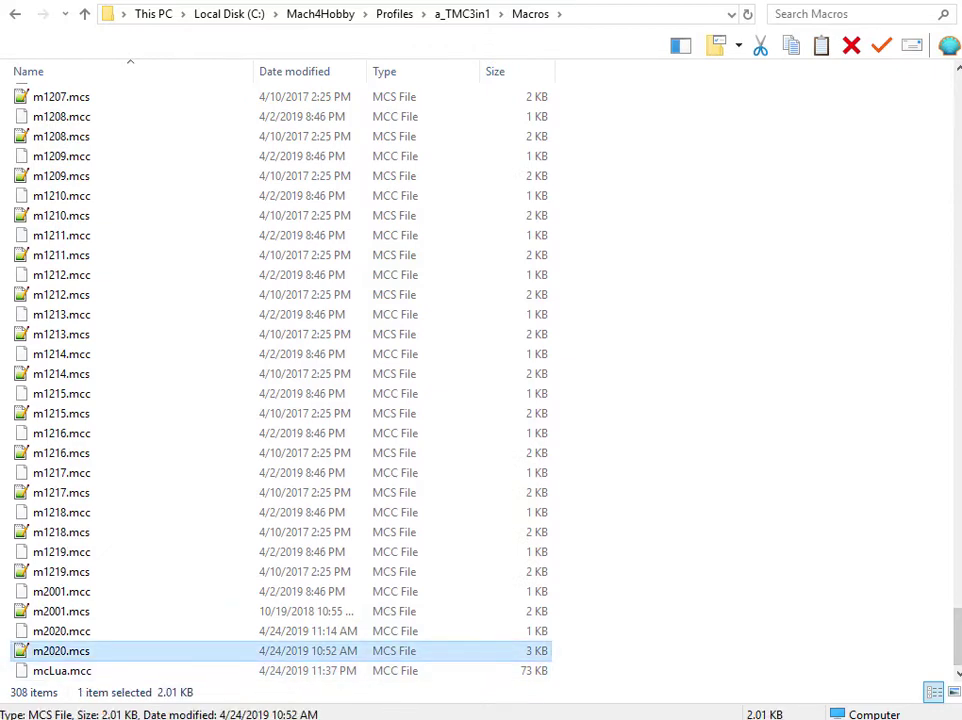
pyautogui.hotkey('alt', 'Tab')
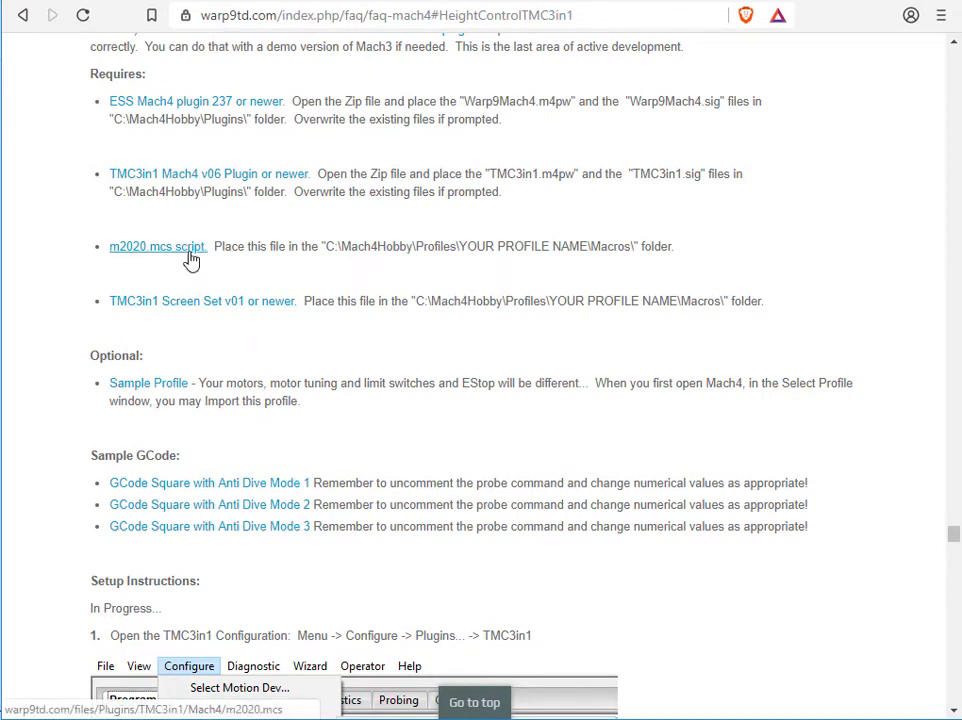
# Switch between the Macros folder, the Mach4Hobby folder and the setup instructions page
pyautogui.hotkey('alt', 'Tab')
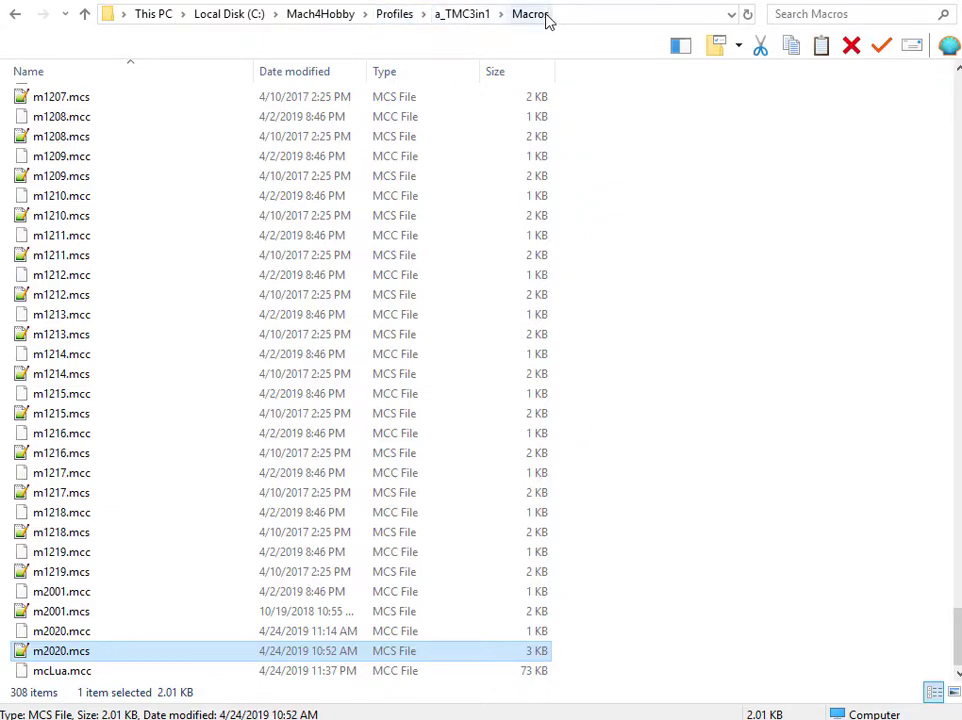
pyautogui.hotkey('alt', 'Tab')
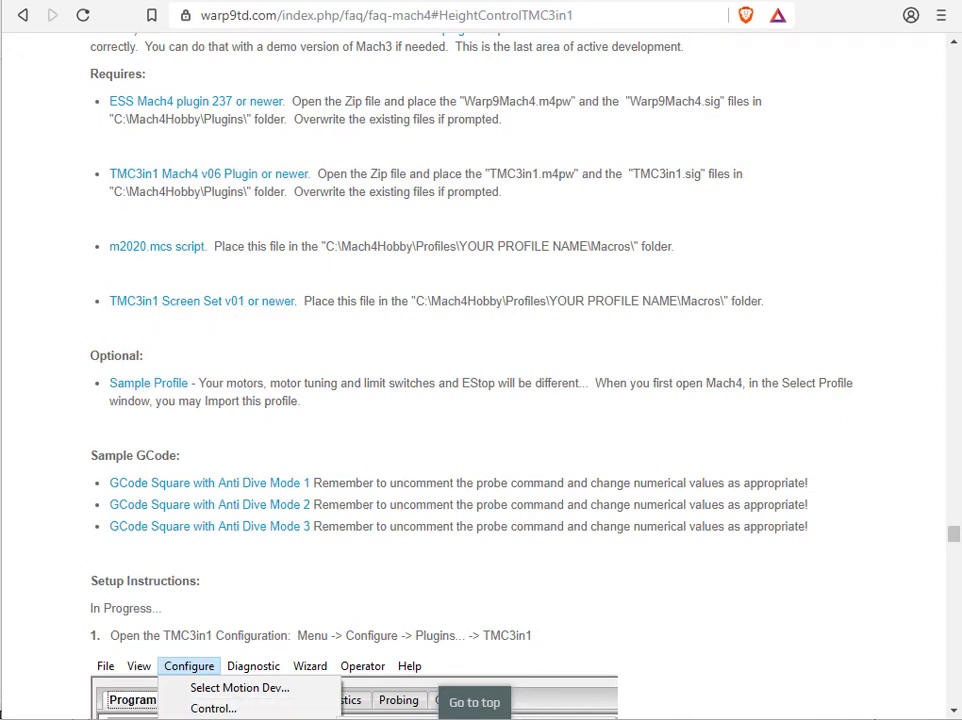
pyautogui.hotkey('alt', 'Tab')
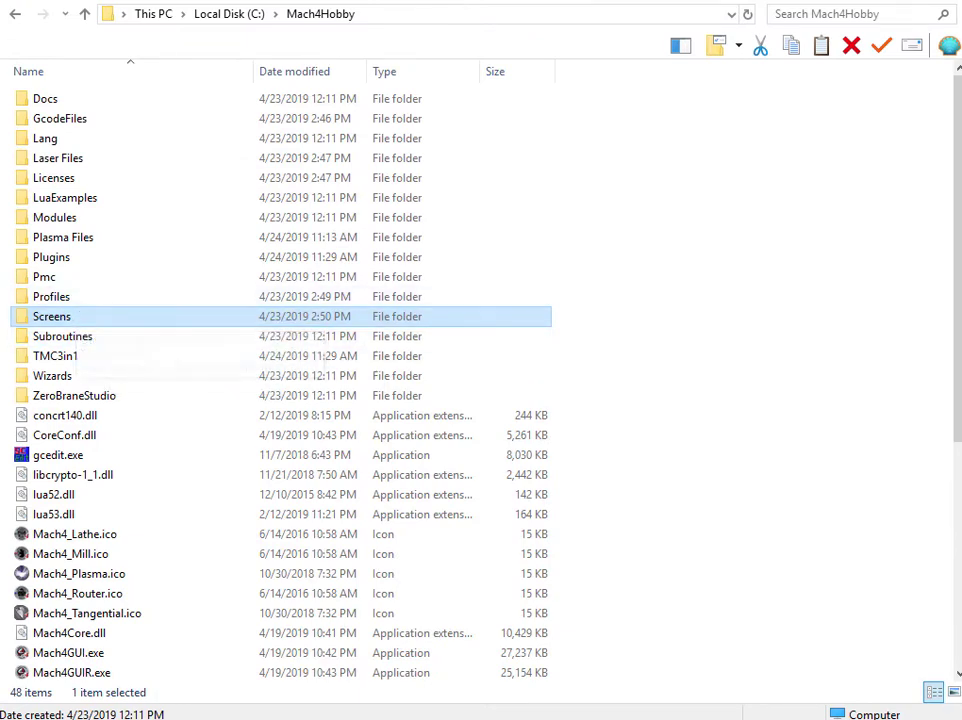
pyautogui.hotkey('alt', 'Tab')
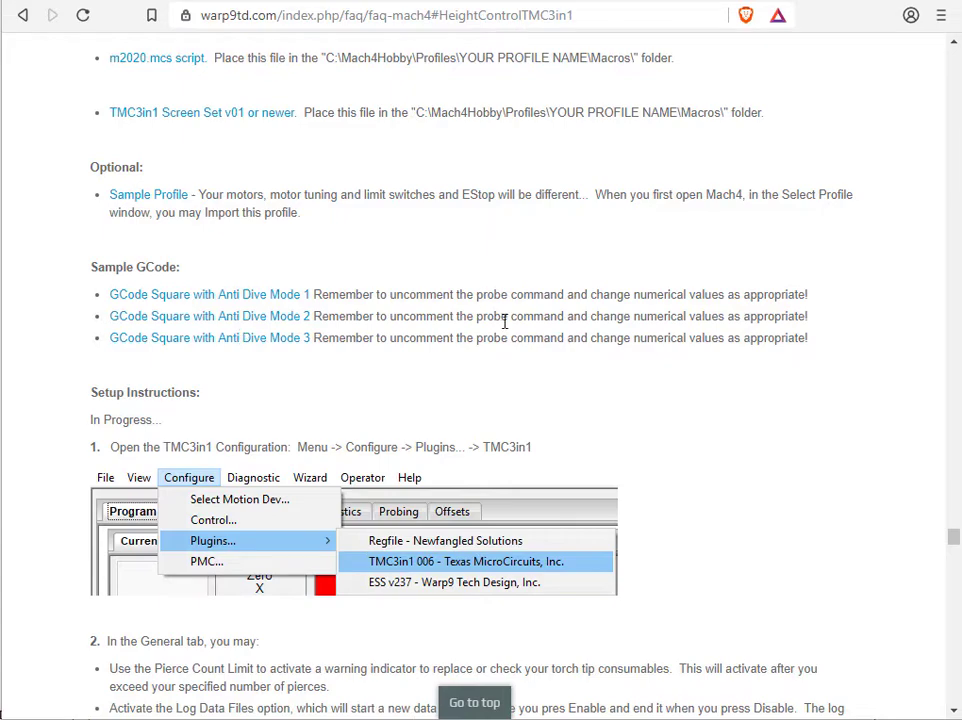
# Scroll the TMC3in1 FAQ down to step 2, the General tab section
pyautogui.scroll(-2, 515, 436)
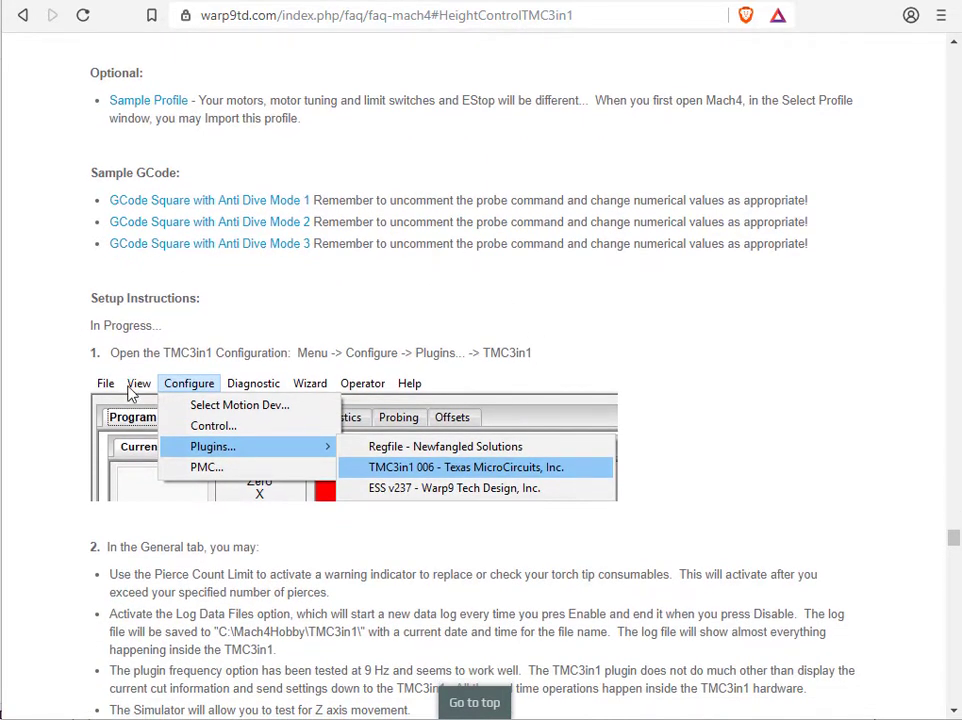
pyautogui.scroll(-3, 135, 397)
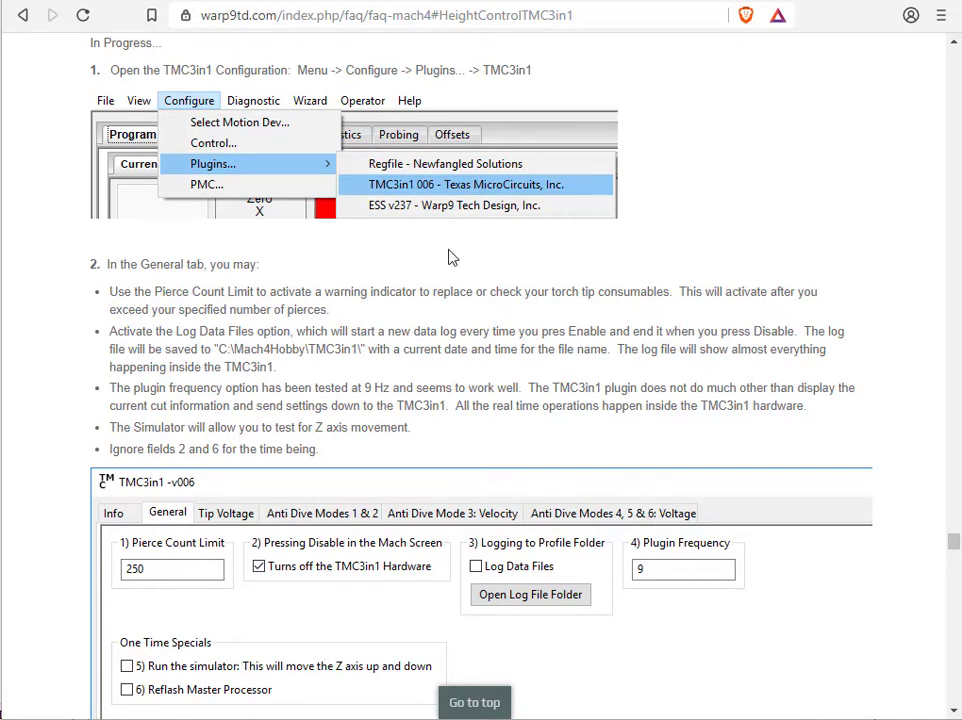
pyautogui.scroll(-1, 418, 295)
pyautogui.scroll(-4, 418, 295)
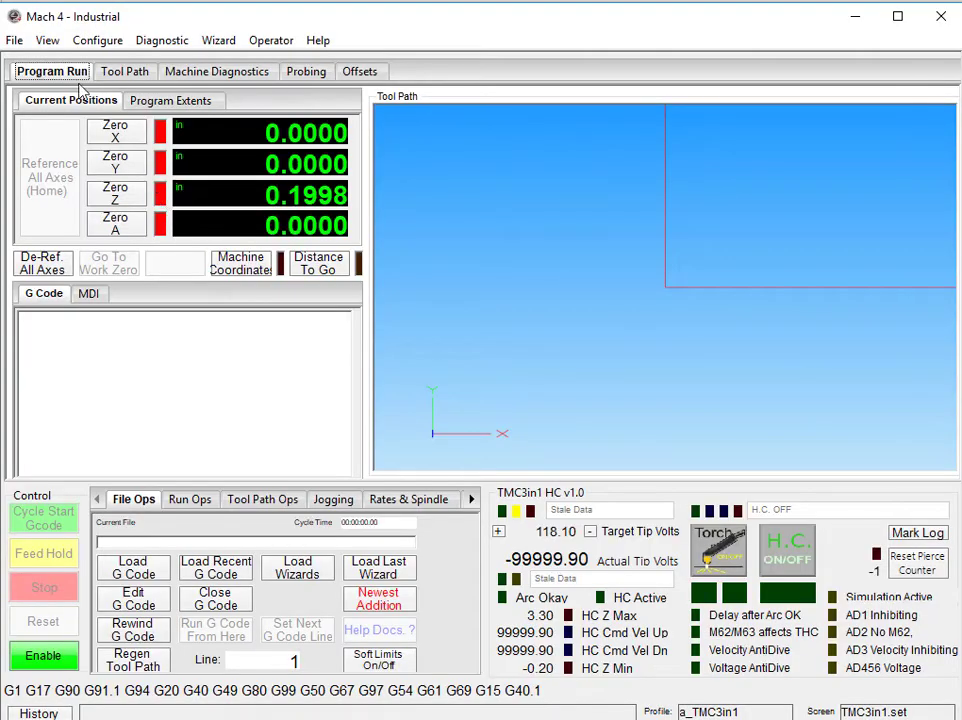
# Open the TMC3in1 006 plugin configuration from Configure > Plugins and raise its window
pyautogui.click(97, 40)
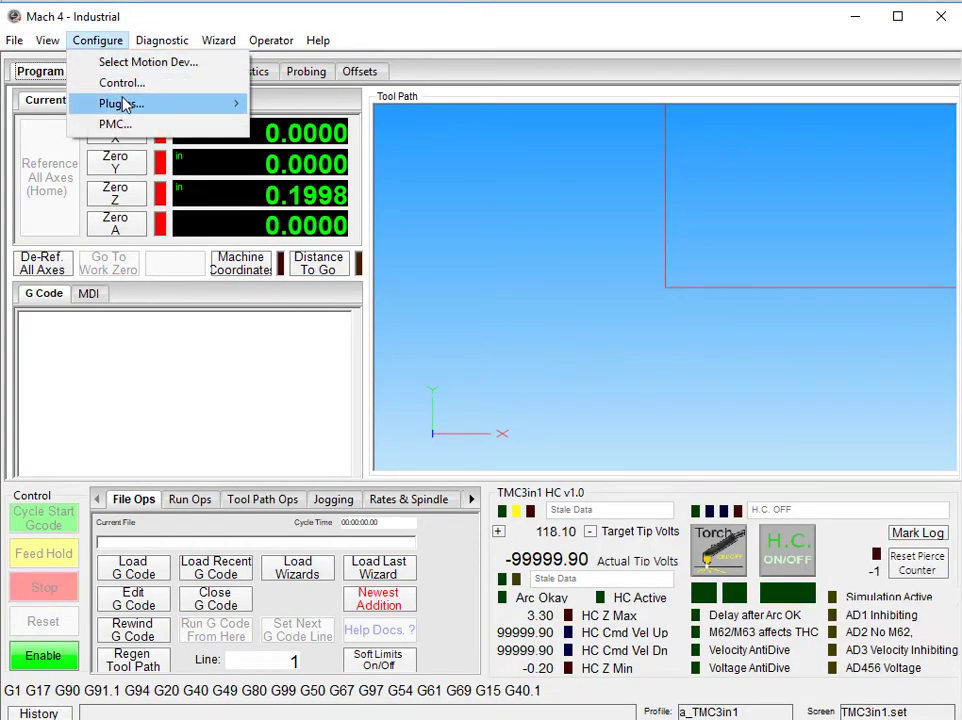
pyautogui.moveTo(125, 103)
pyautogui.click(294, 124)
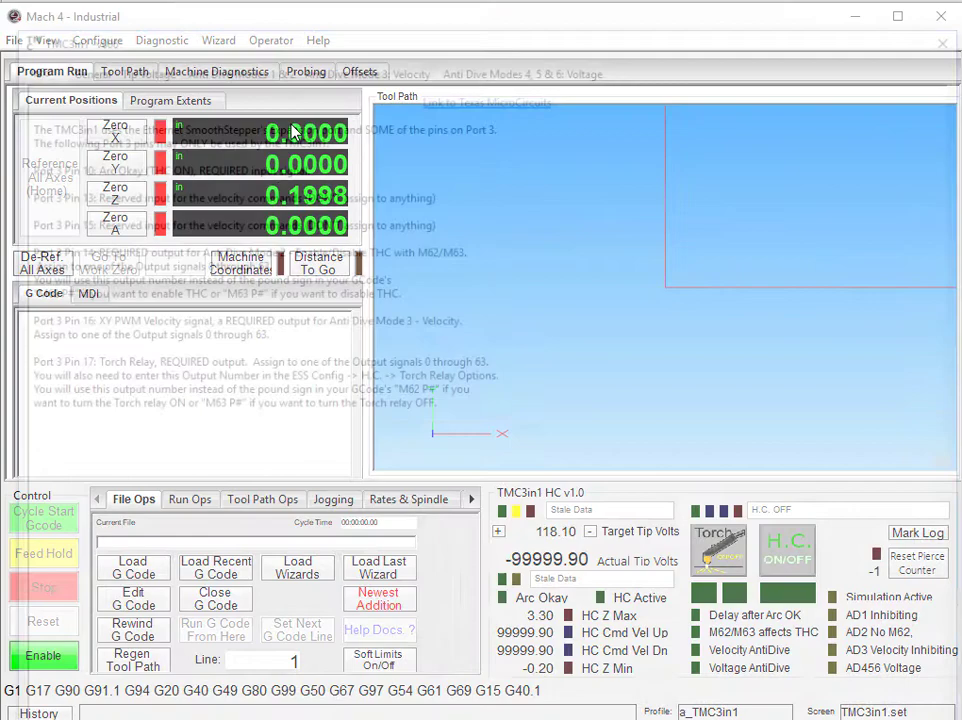
pyautogui.moveTo(250, 40)
pyautogui.mouseDown()
pyautogui.moveTo(238, 9)
pyautogui.moveTo(245, 24)
pyautogui.mouseUp()
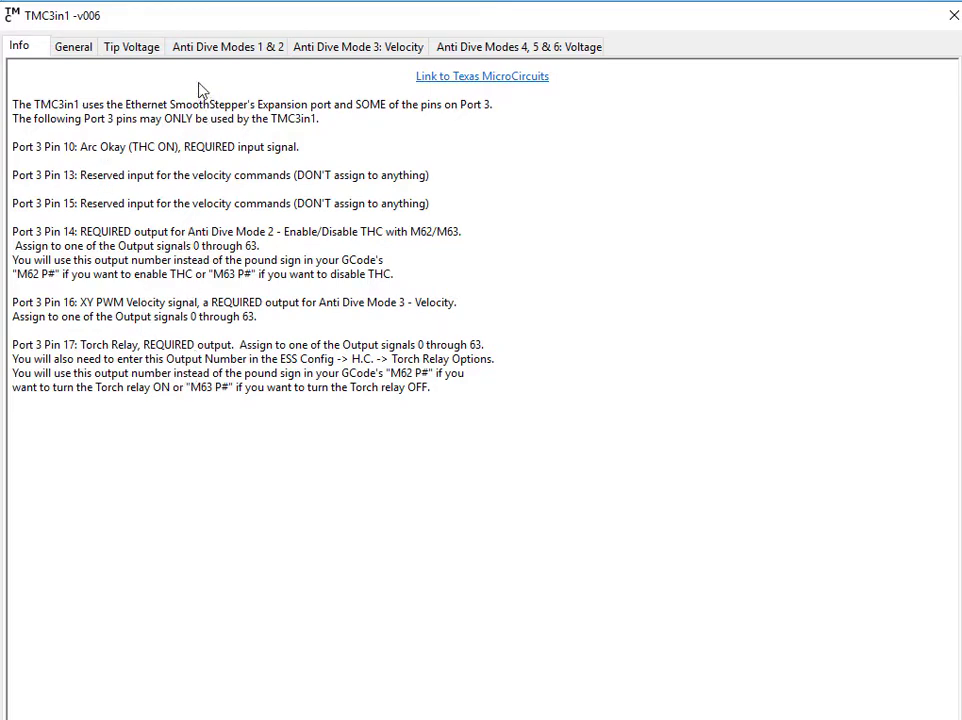
# On the General tab, keep Pierce Count Limit at 250 and uncheck Log Data Files
pyautogui.click(62, 42)
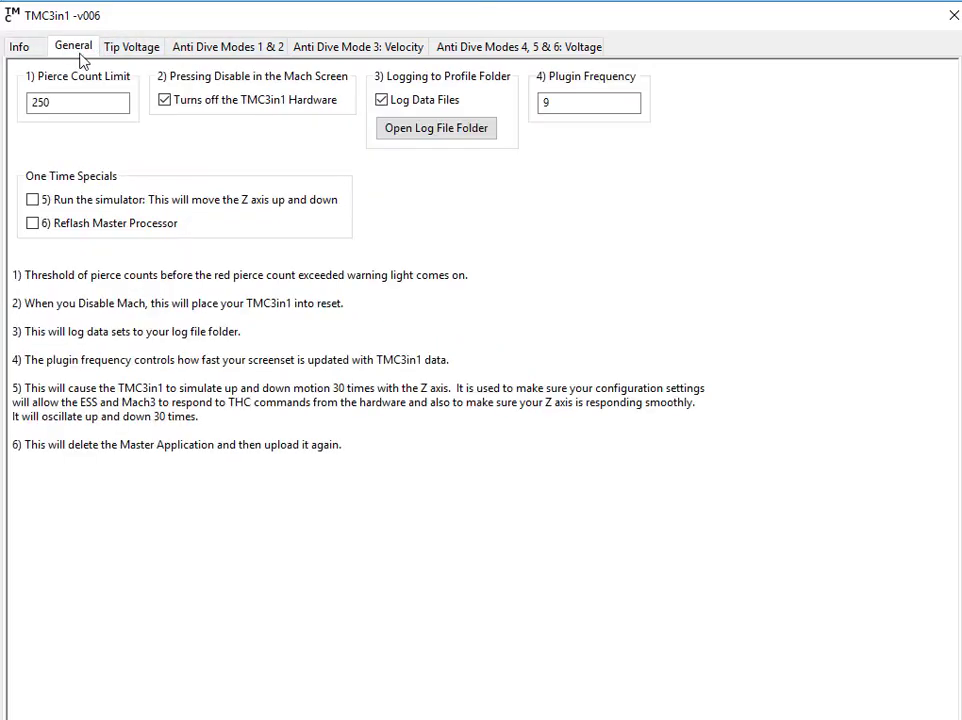
pyautogui.click(105, 100)
pyautogui.click(389, 106)
# Set the Tip Voltage divider ratio to 50:1 with Positive Tip Volts, then view Anti Dive Modes 1 & 2
pyautogui.click(130, 47)
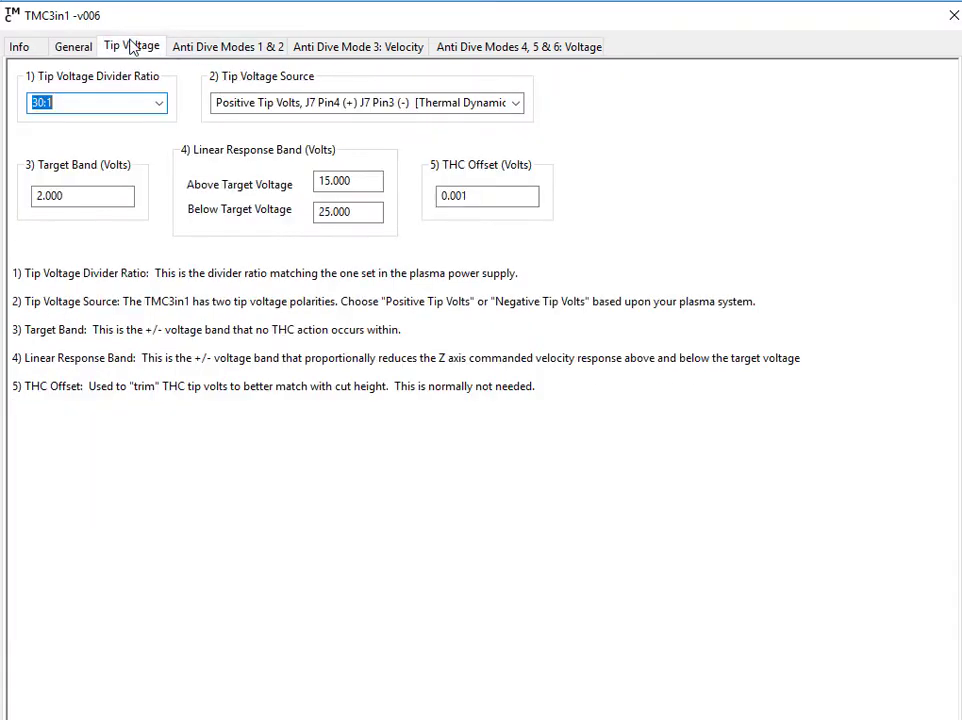
pyautogui.click(157, 102)
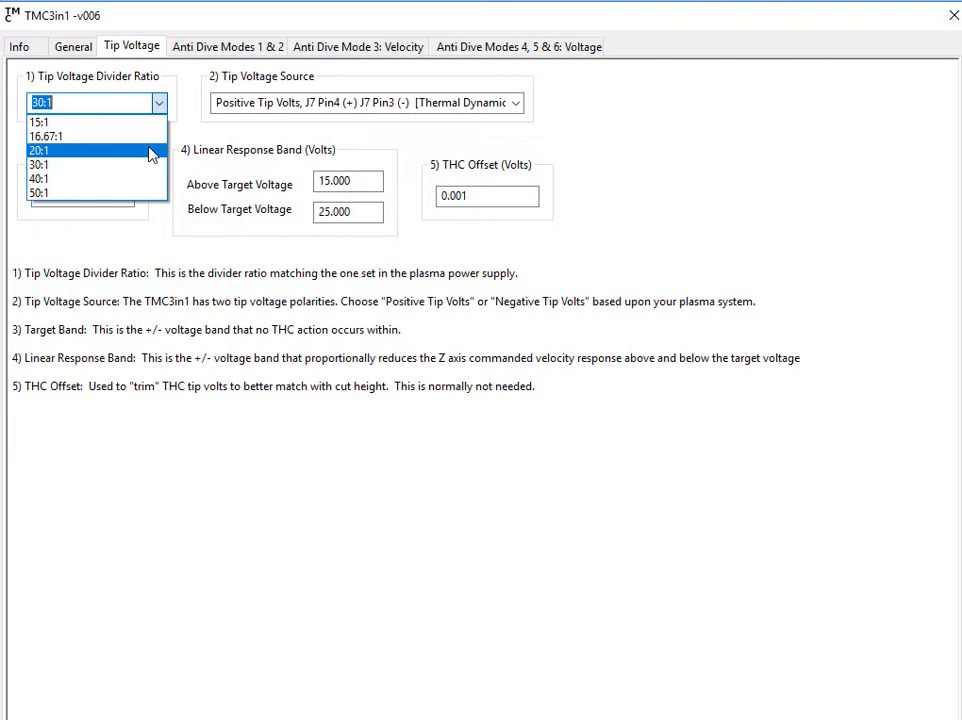
pyautogui.click(112, 193)
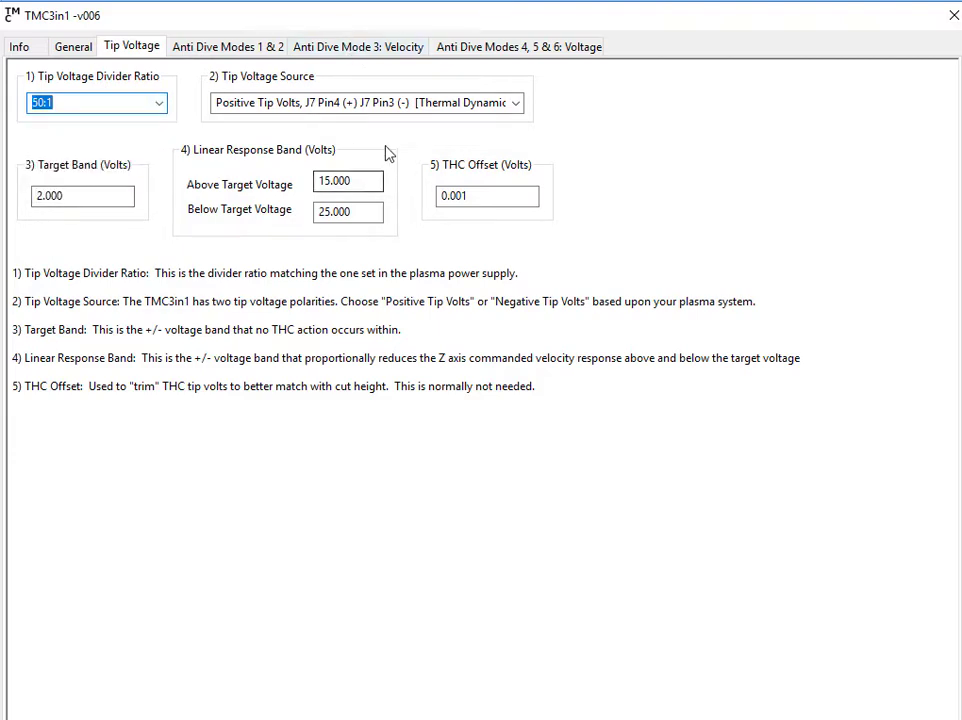
pyautogui.click(390, 104)
pyautogui.click(514, 104)
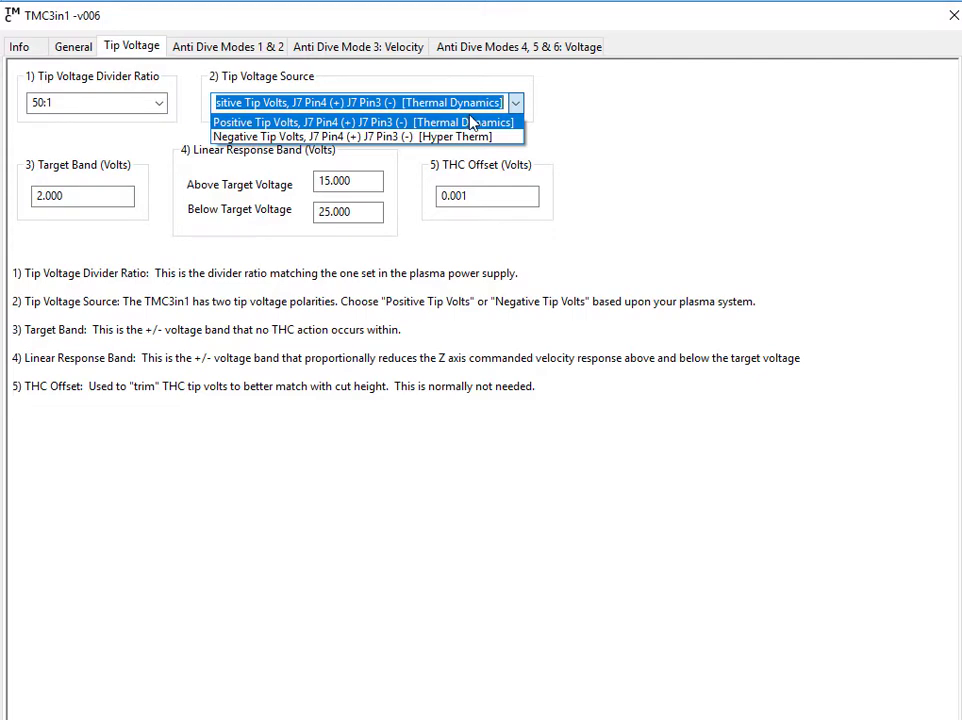
pyautogui.click(655, 146)
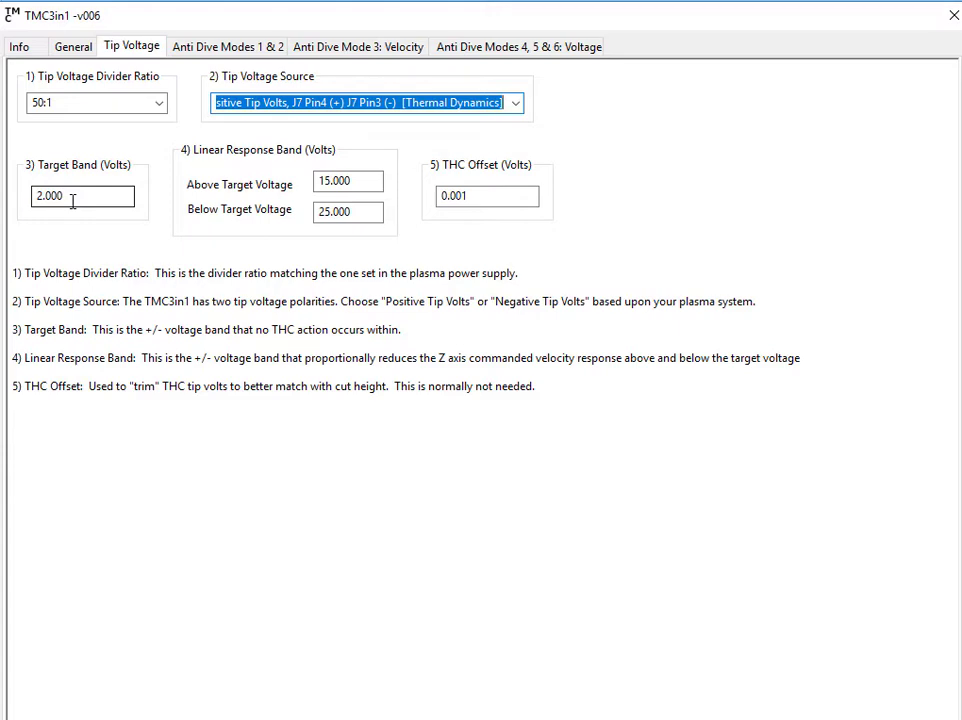
pyautogui.click(377, 180)
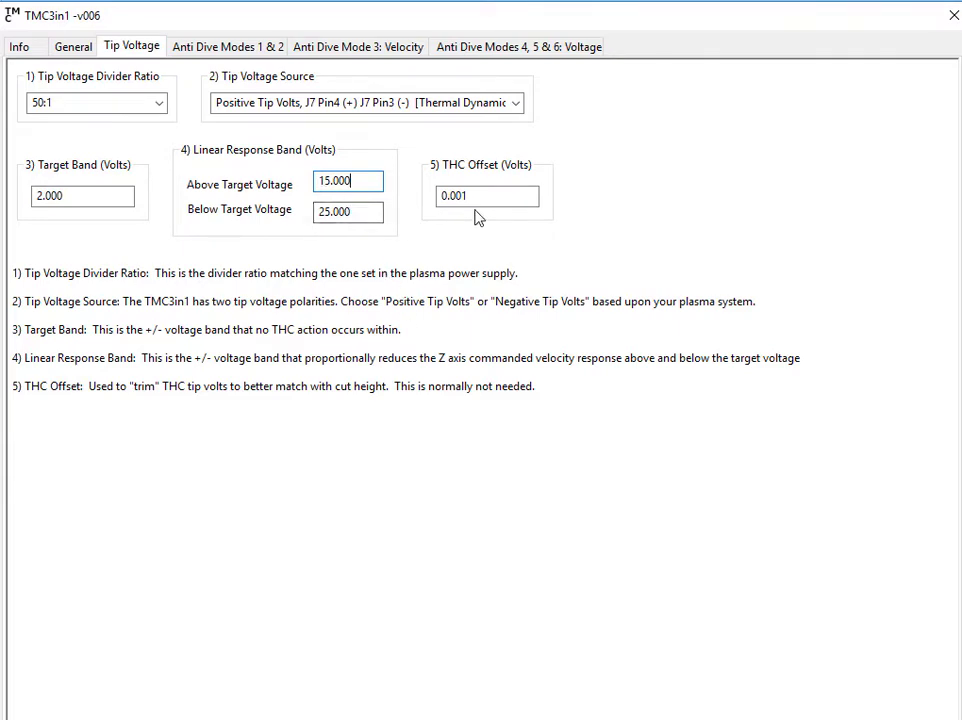
pyautogui.press('Tab')
pyautogui.press('Tab')
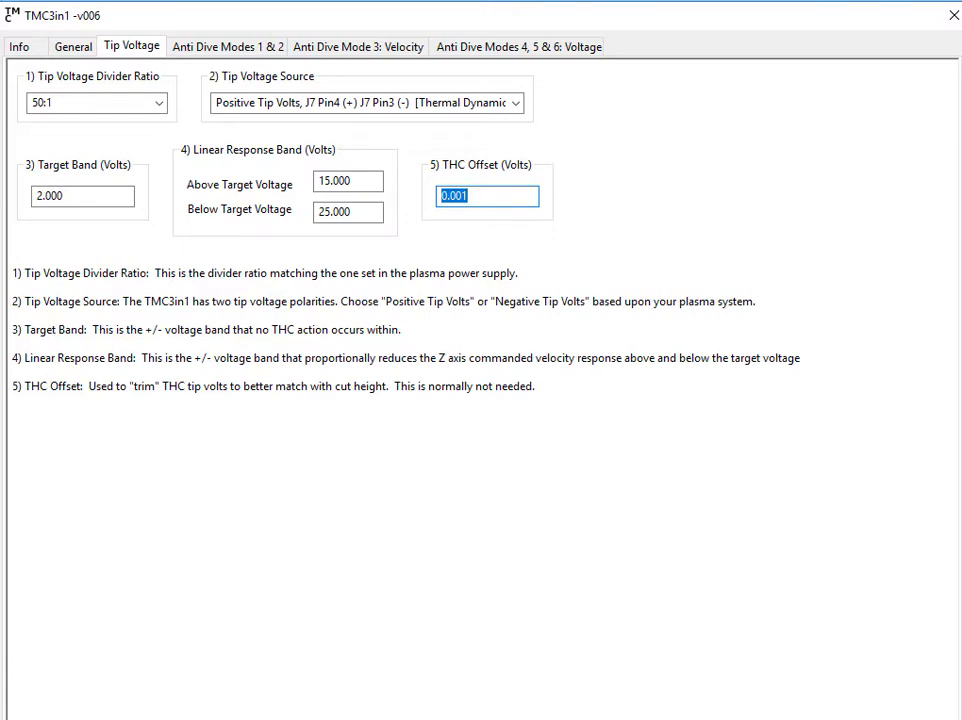
pyautogui.click(262, 45)
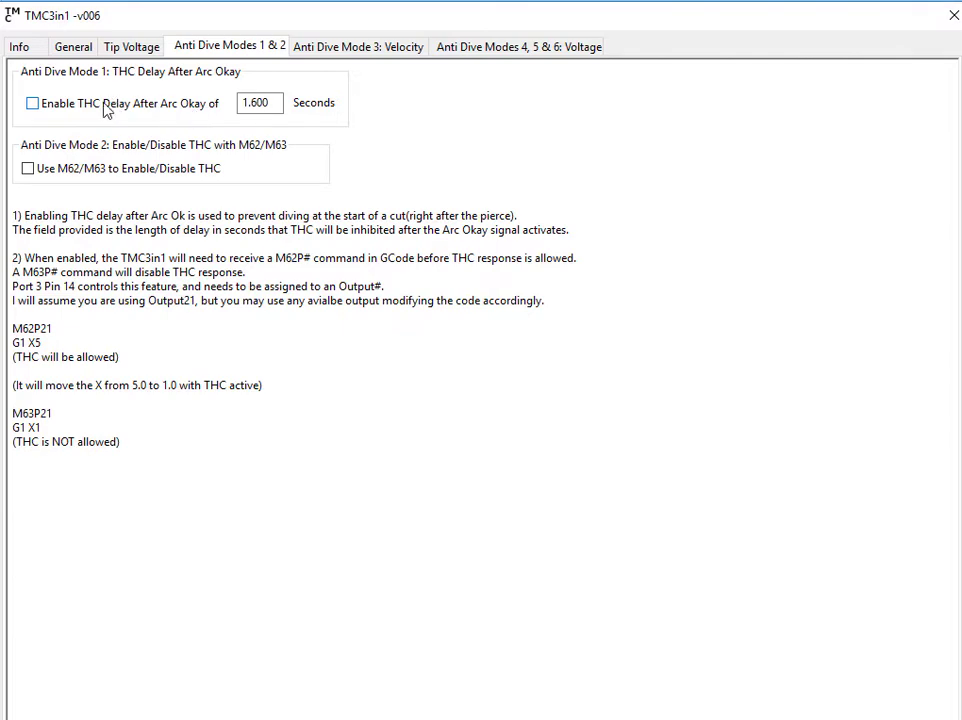
# Check Use M62/M63 to Enable/Disable THC, leaving THC Delay After Arc Okay unchecked
pyautogui.click(32, 103)
pyautogui.click(83, 169)
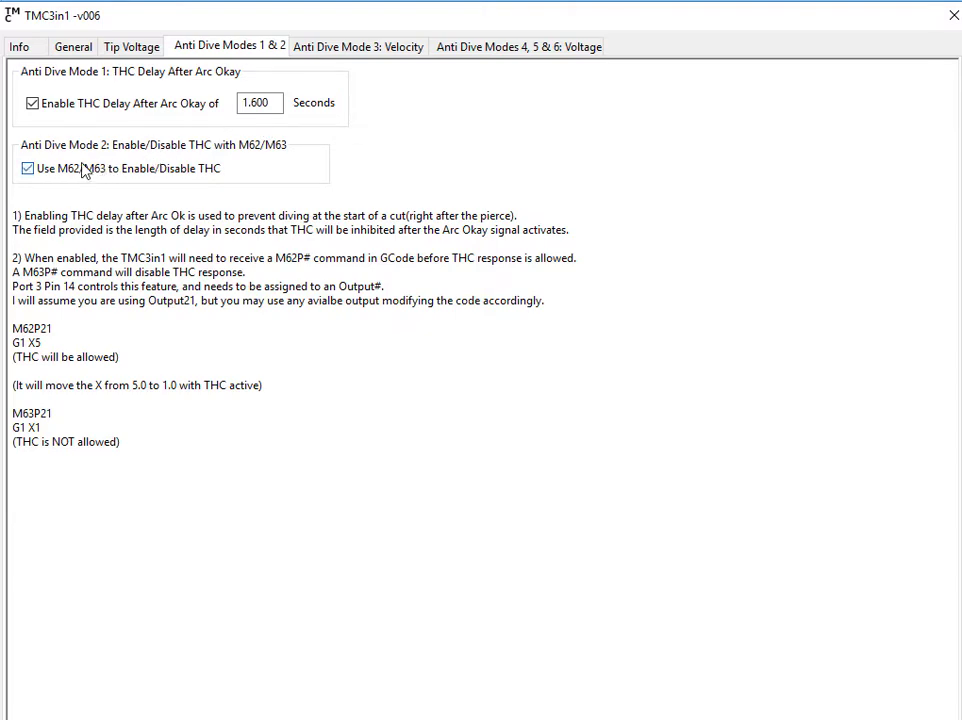
pyautogui.click(33, 103)
# On Anti Dive Mode 3: Velocity, stop THC response below 97% of feedrate X-Y velocity
pyautogui.click(339, 47)
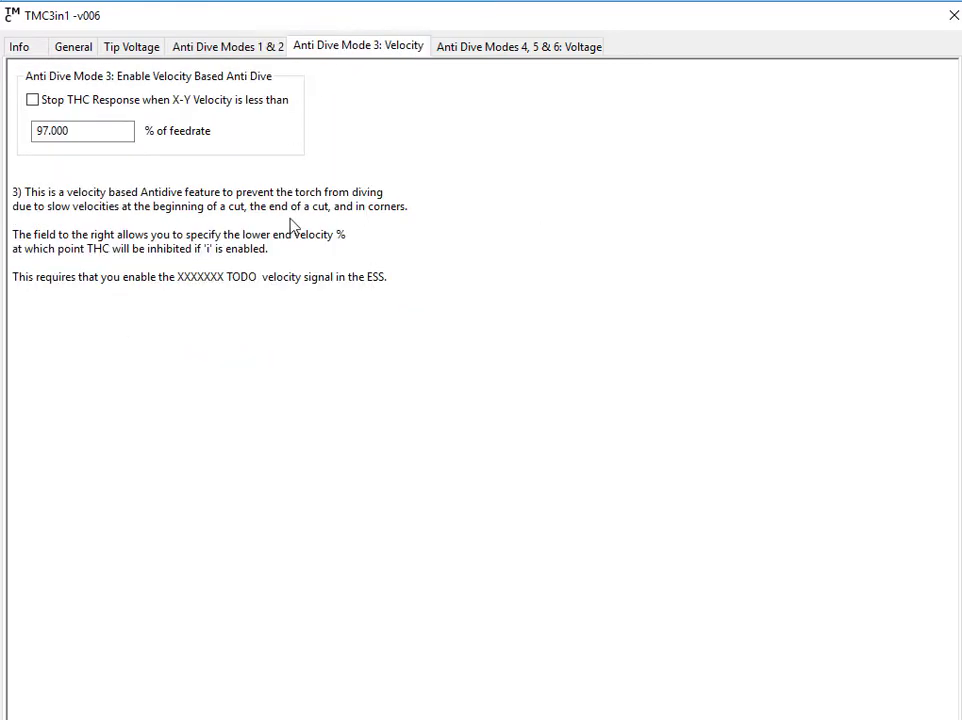
pyautogui.click(32, 101)
# Switch to the Anti Dive Modes 4, 5 & 6: Voltage tab
pyautogui.click(511, 50)
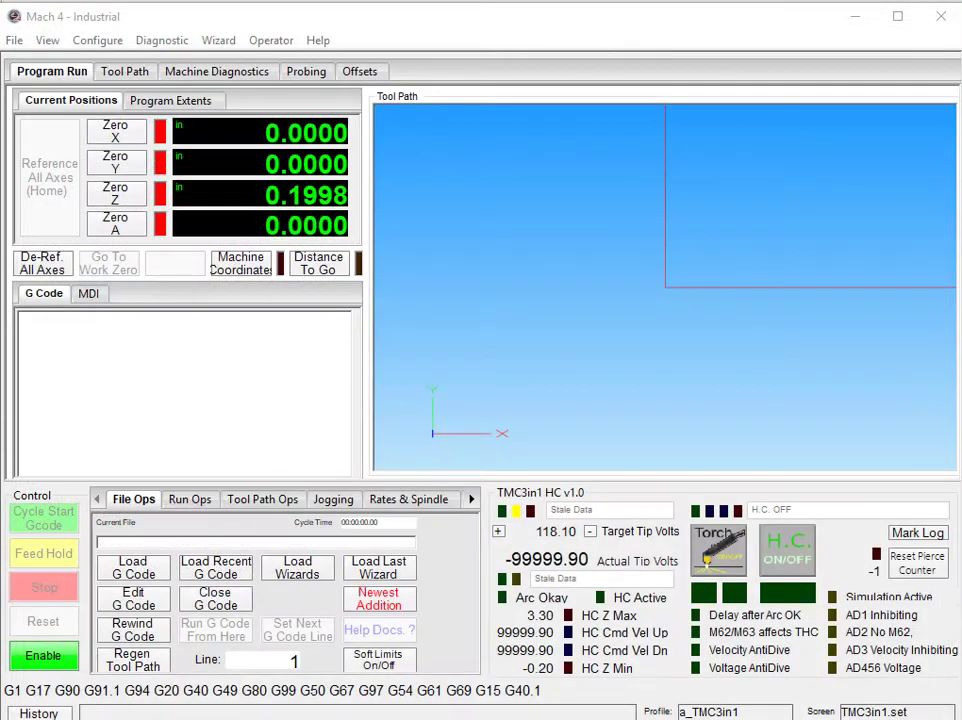
# Open the ESS v237 - Warp9 Tech Design plugin configuration from Configure > Plugins
pyautogui.click(100, 40)
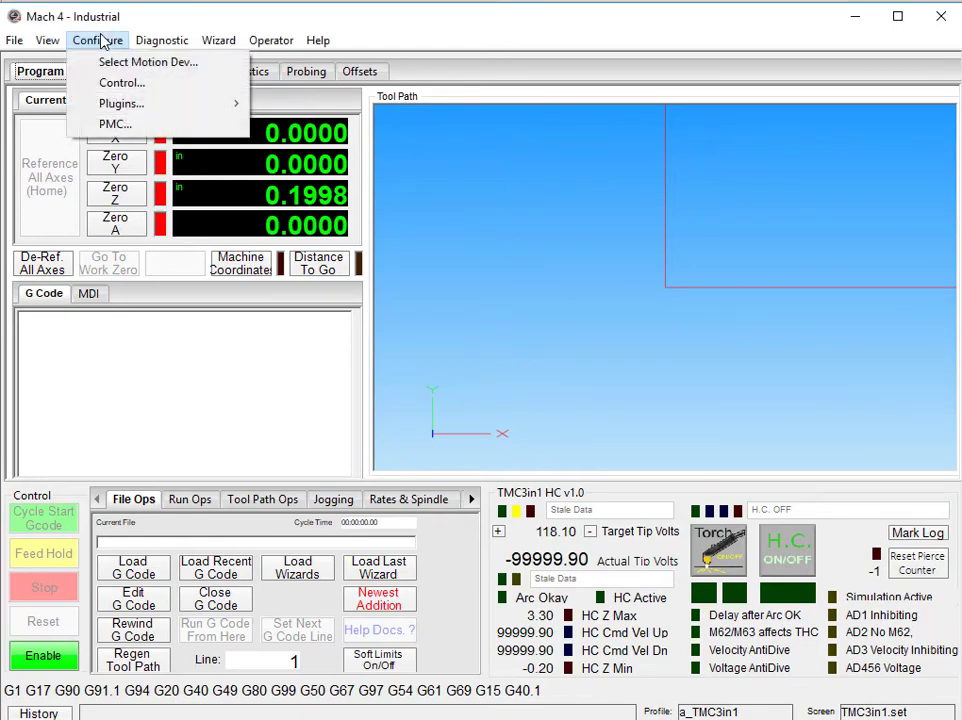
pyautogui.moveTo(139, 114)
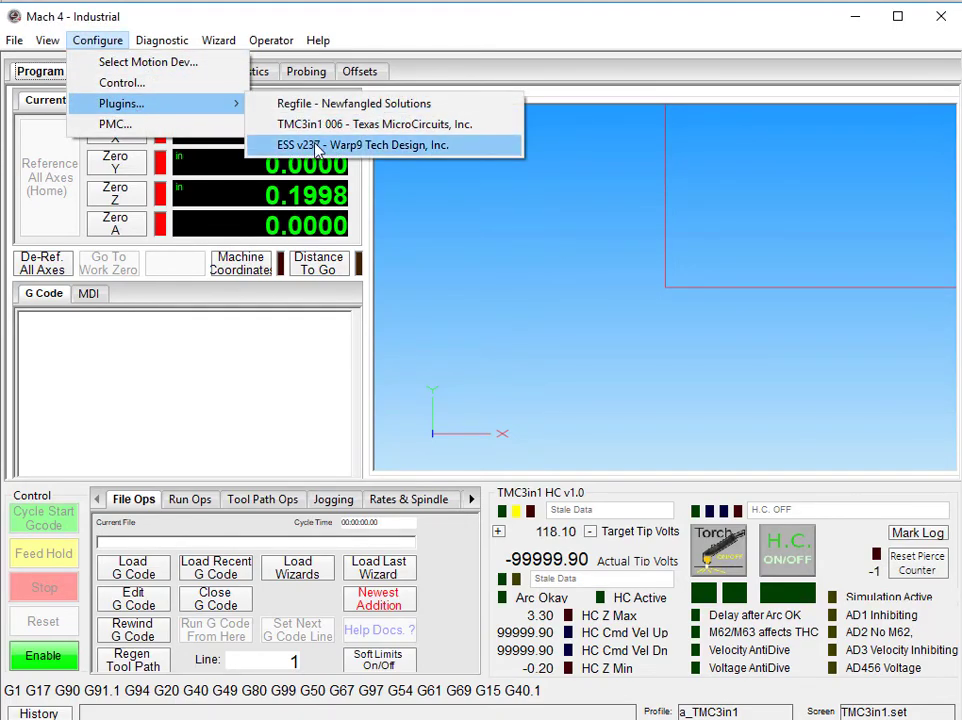
pyautogui.click(316, 145)
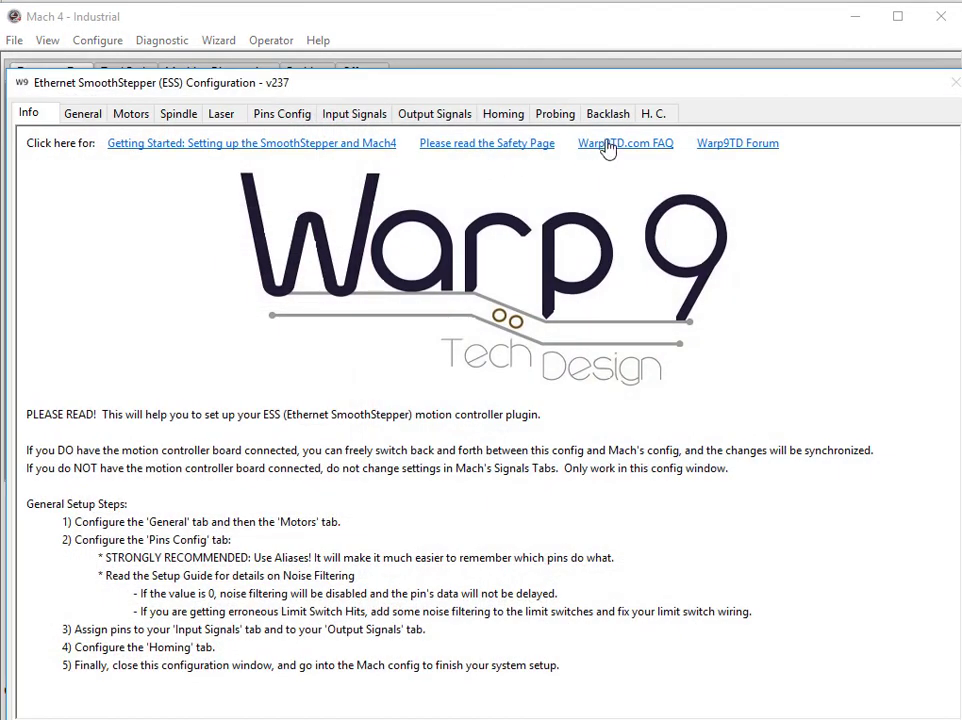
# Show the ESS H.C. settings: Hardware Controller mode, torch relay on output 3, PWM gate on 18
pyautogui.click(652, 115)
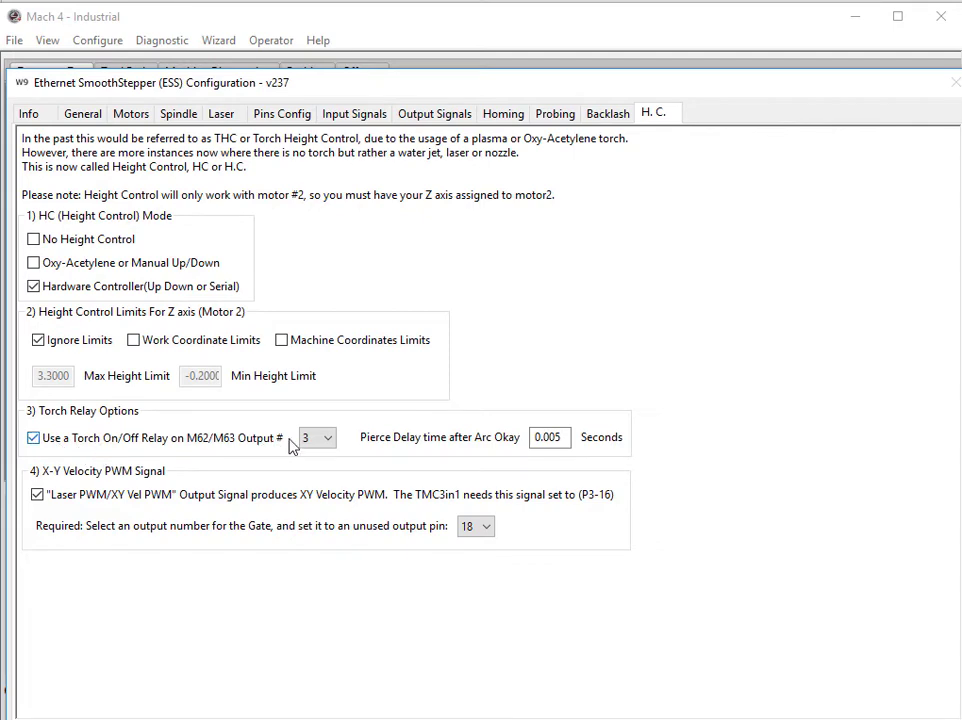
# Keep the torch relay output number on 3
pyautogui.click(327, 438)
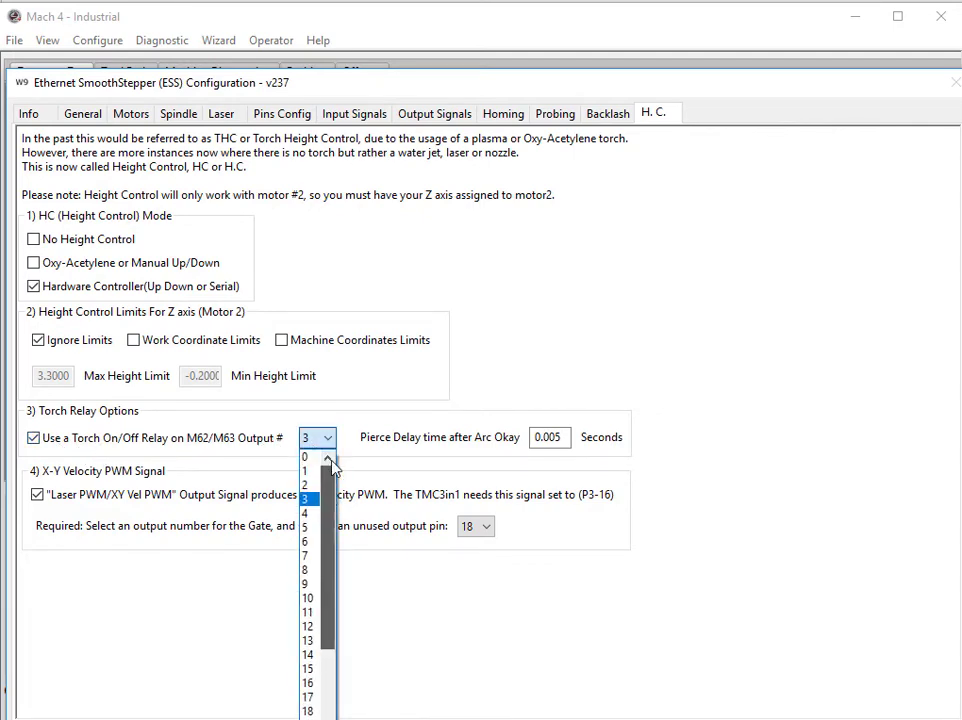
pyautogui.scroll(-11, 330, 452)
pyautogui.scroll(11, 350, 462)
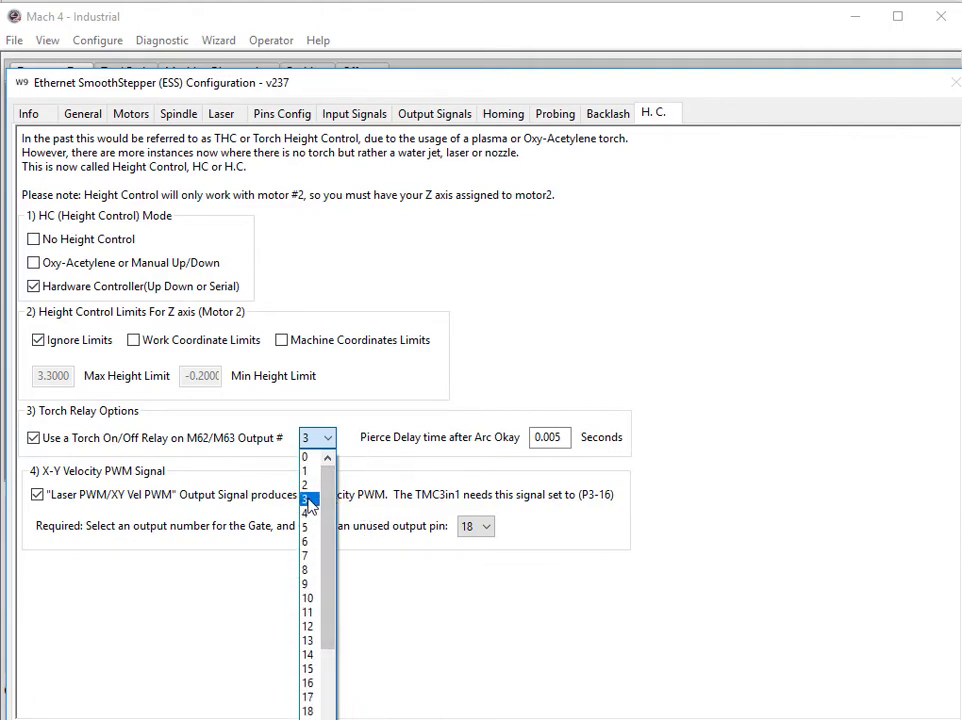
pyautogui.click(343, 522)
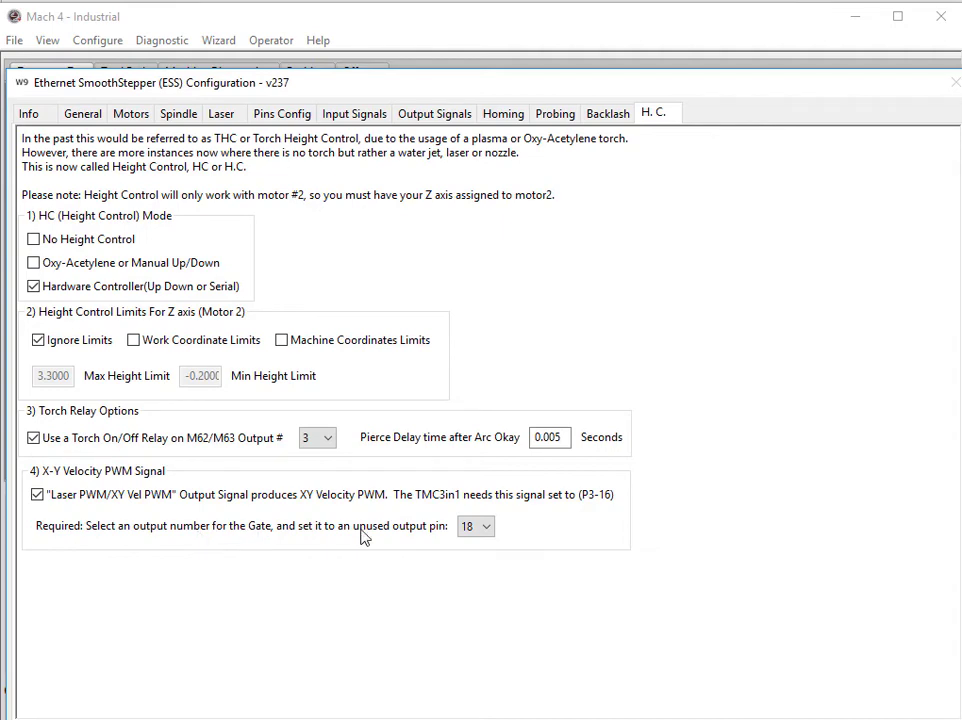
# Change the X-Y velocity PWM gate output from 18 to 5
pyautogui.click(486, 530)
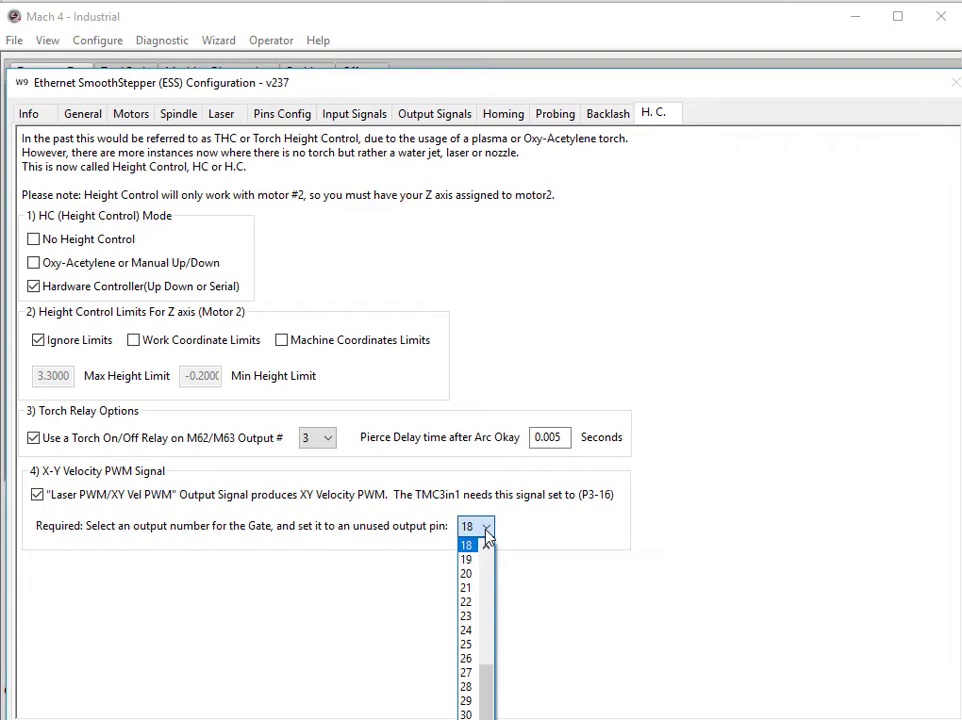
pyautogui.scroll(4, 489, 570)
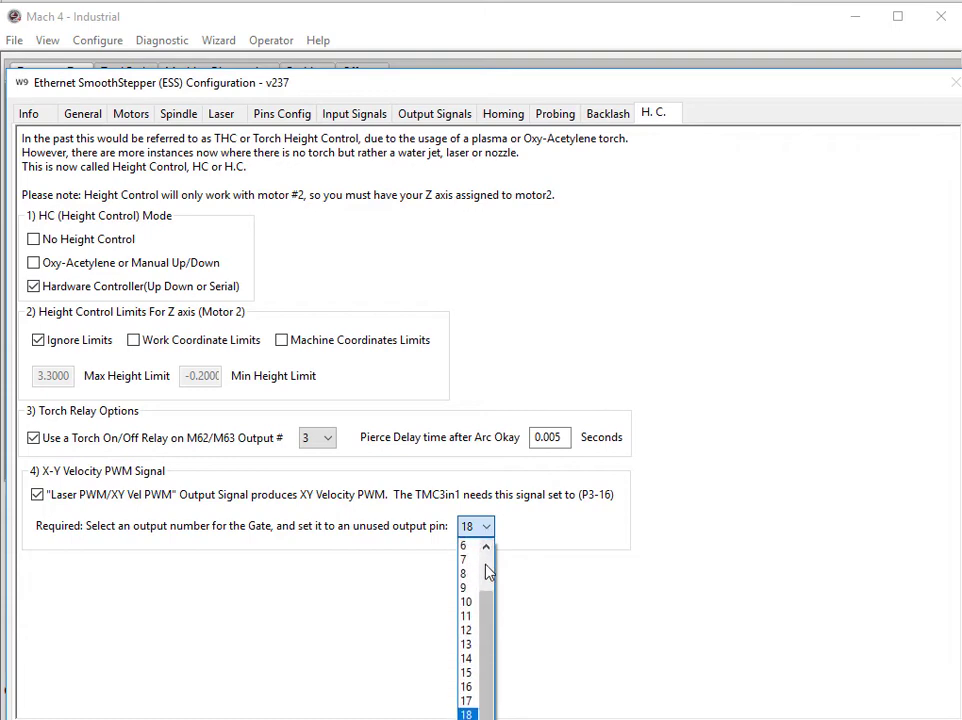
pyautogui.scroll(2, 489, 570)
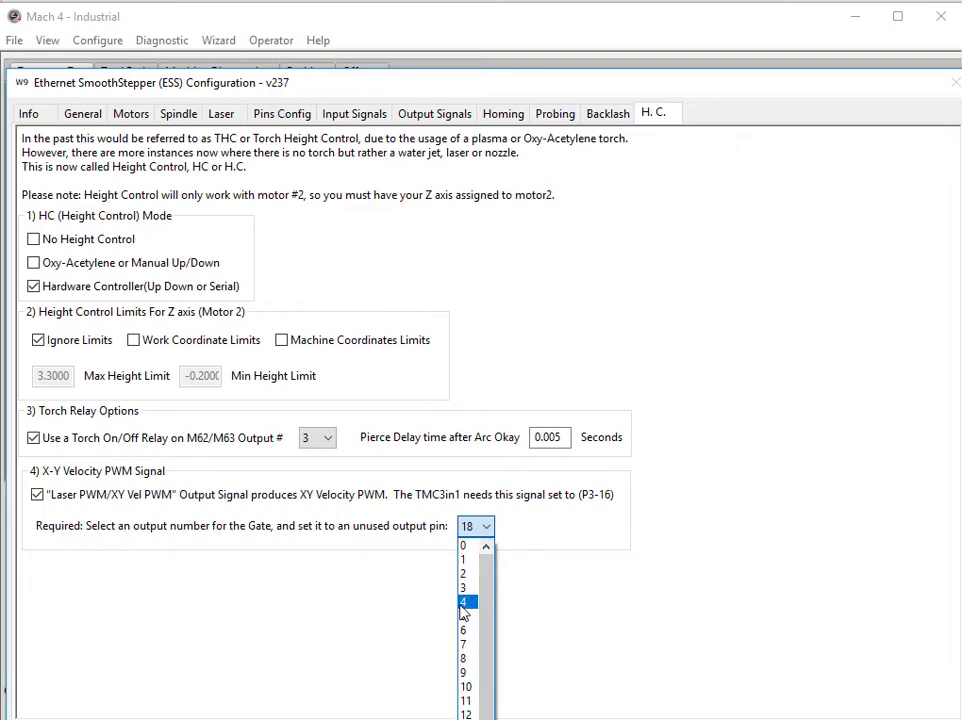
pyautogui.click(465, 617)
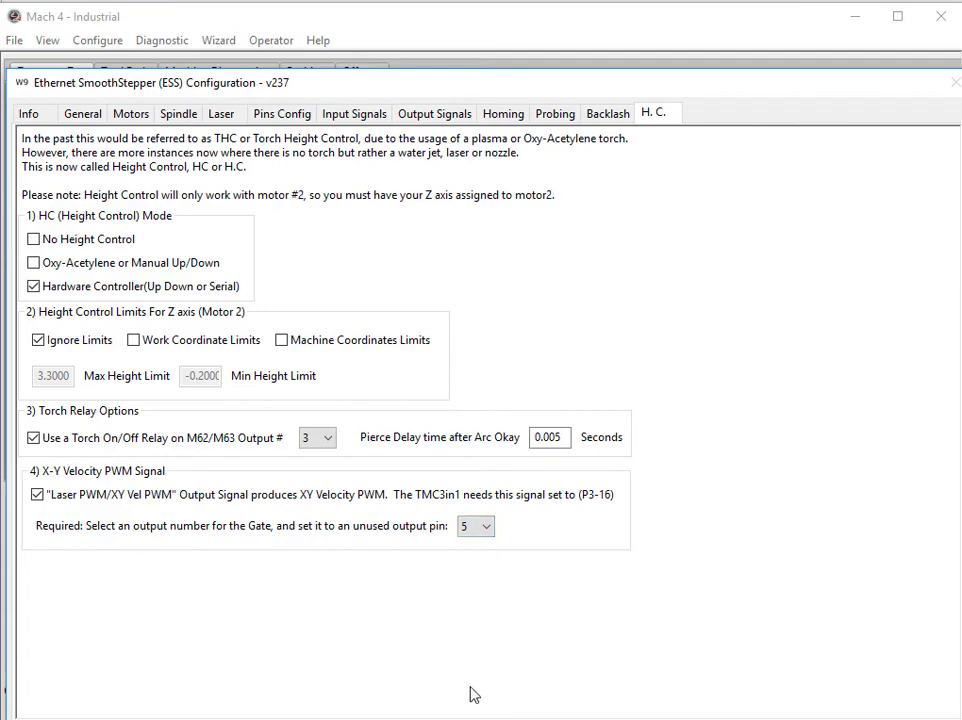
# Widen the Alias column to read Port 3 pins 16 XY Velocity PWM and 17 TMC3in1 Torch Relay
pyautogui.click(270, 114)
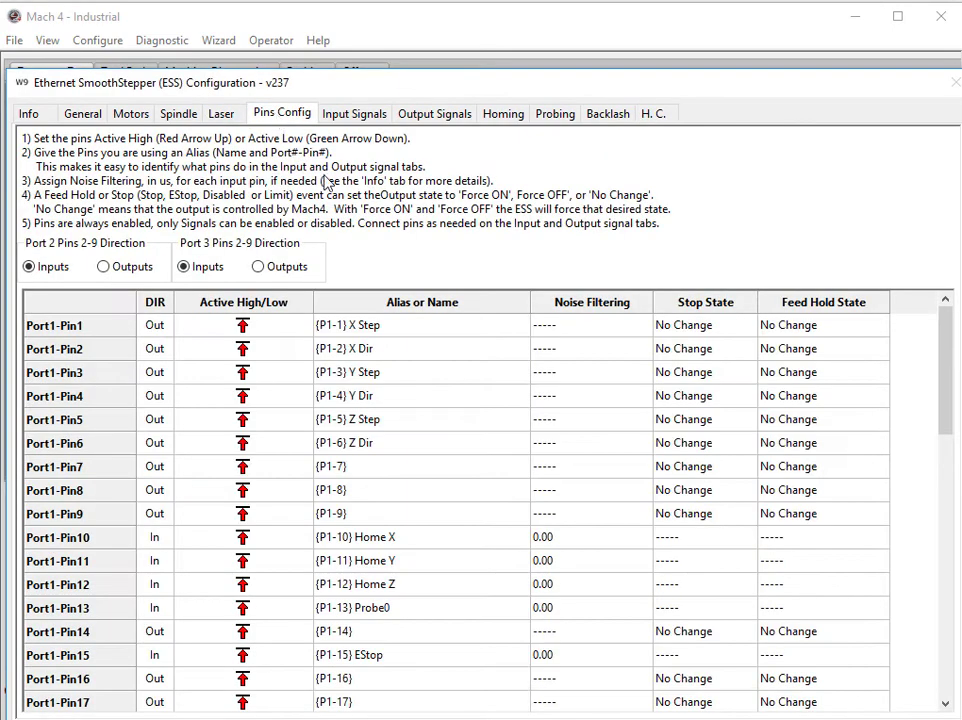
pyautogui.scroll(-3, 517, 449)
pyautogui.scroll(3, 510, 447)
pyautogui.scroll(-5, 388, 369)
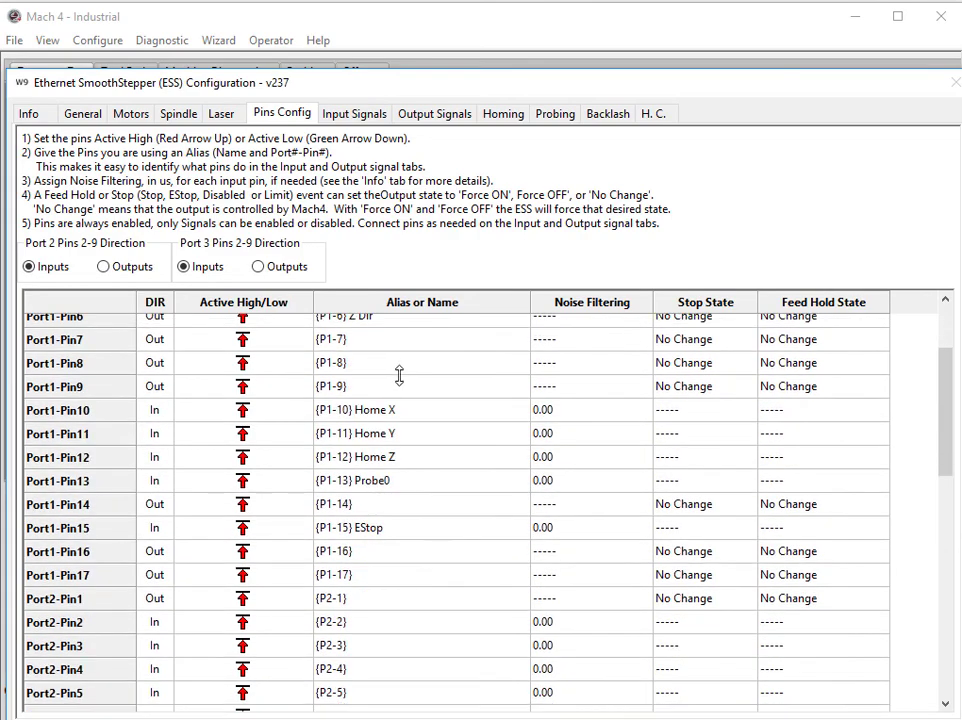
pyautogui.scroll(-8, 410, 400)
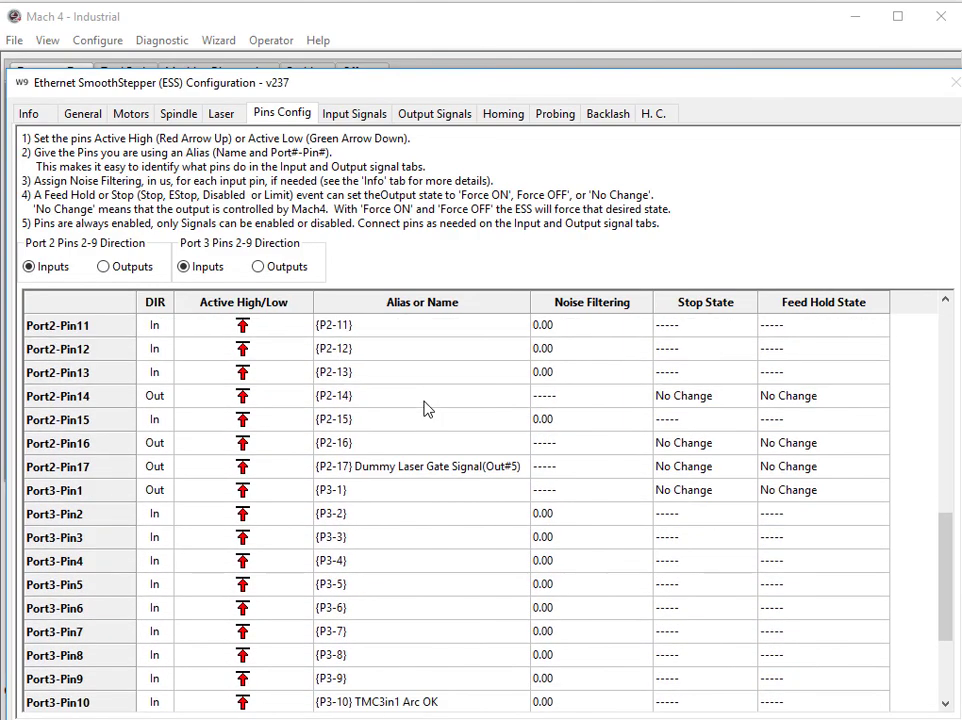
pyautogui.scroll(-1, 425, 417)
pyautogui.scroll(4, 428, 419)
pyautogui.scroll(-3, 391, 490)
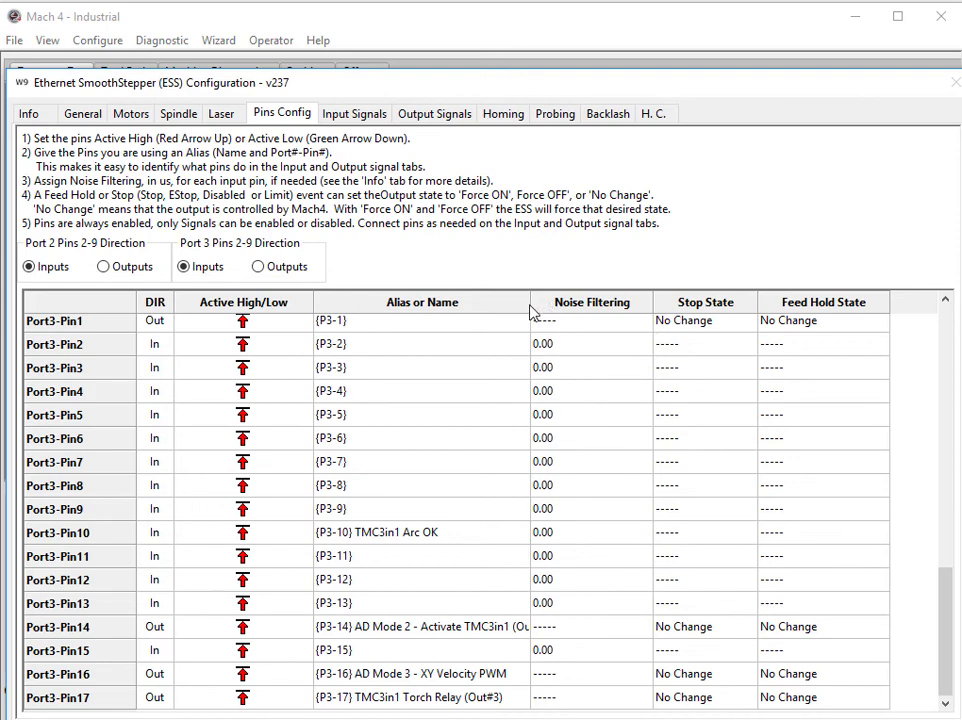
pyautogui.moveTo(531, 303); pyautogui.dragTo(588, 304)
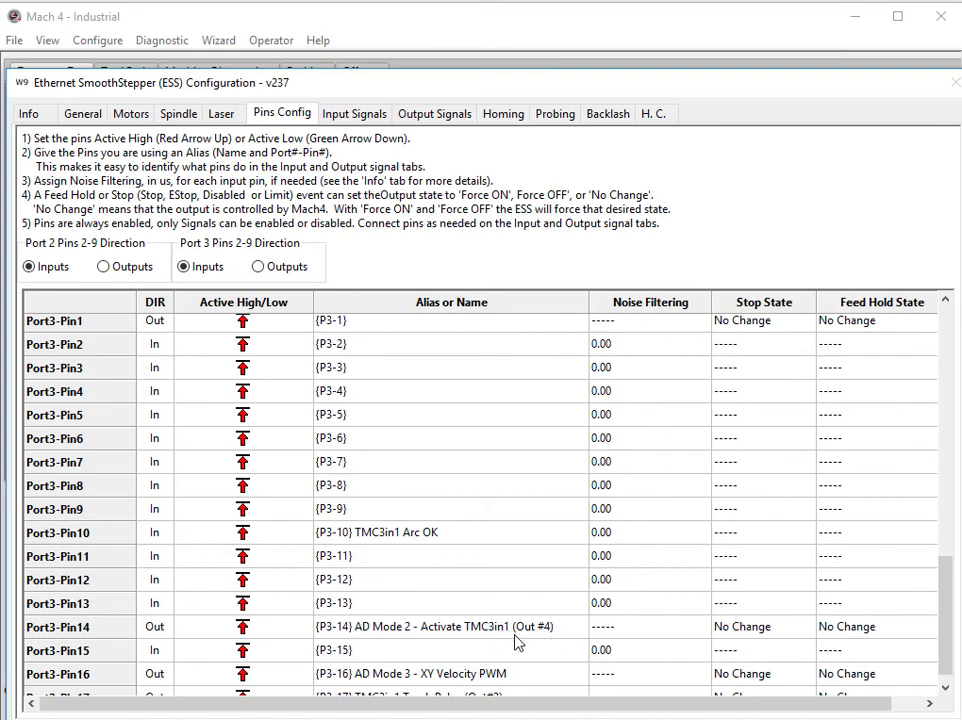
pyautogui.scroll(-1, 518, 641)
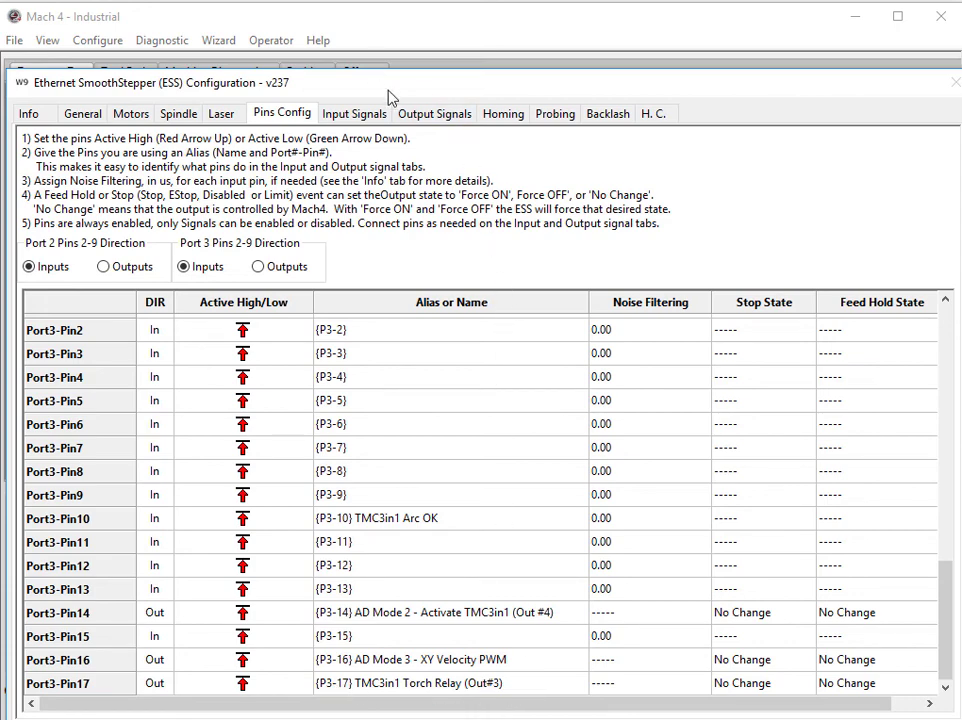
# Review Input Signals to confirm THC On (Arc Okay) is enabled on {P3-10} TMC3in1 Arc OK
pyautogui.click(370, 114)
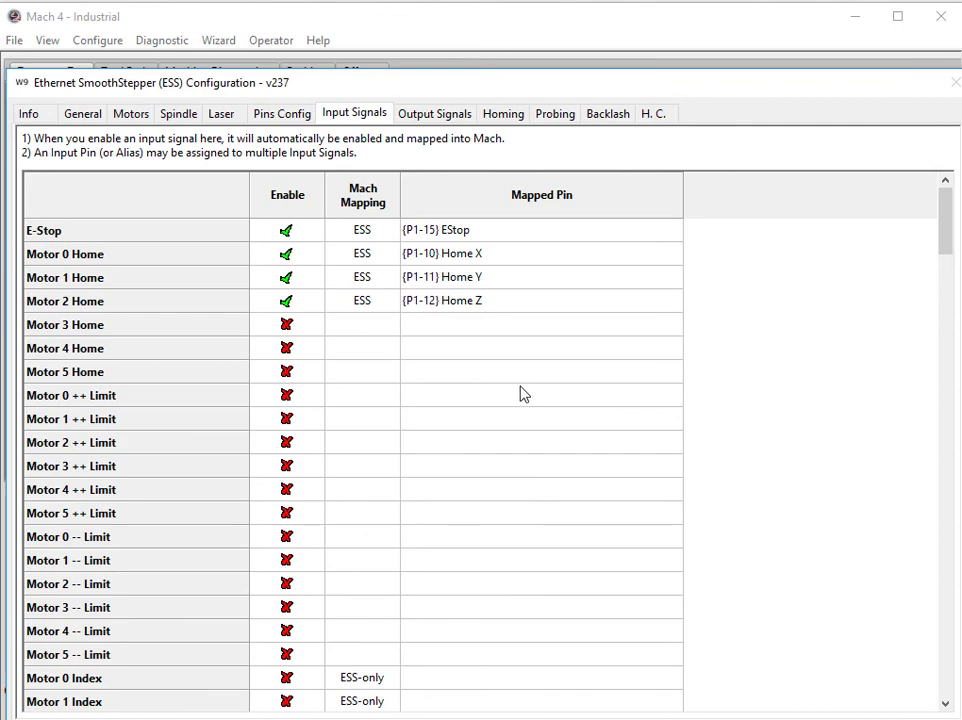
pyautogui.scroll(-3, 507, 300)
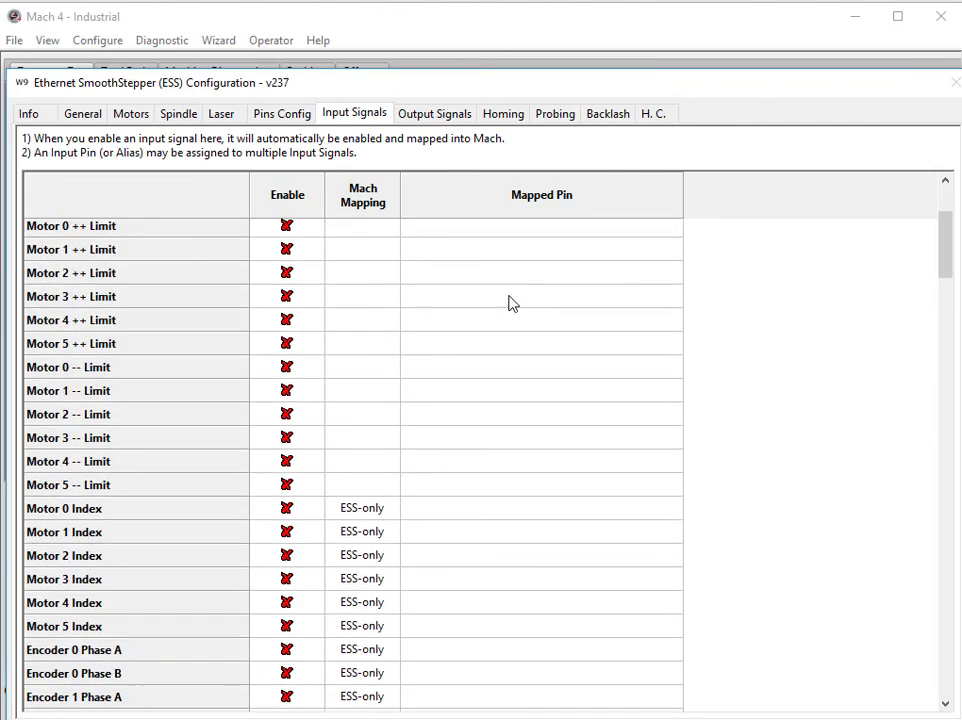
pyautogui.scroll(-12, 510, 304)
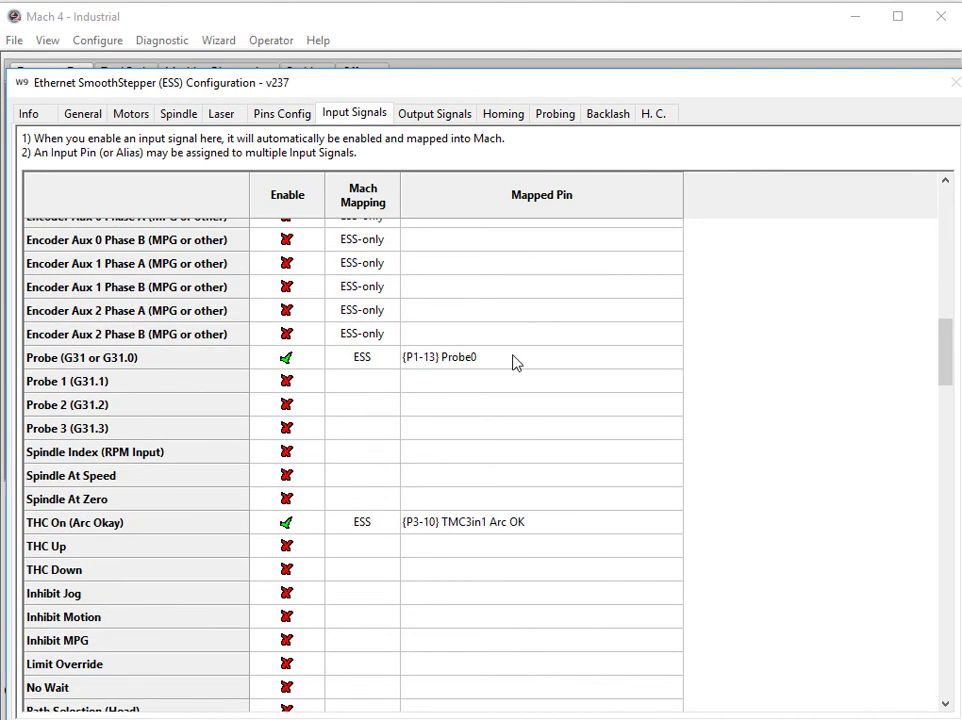
pyautogui.scroll(-2, 515, 361)
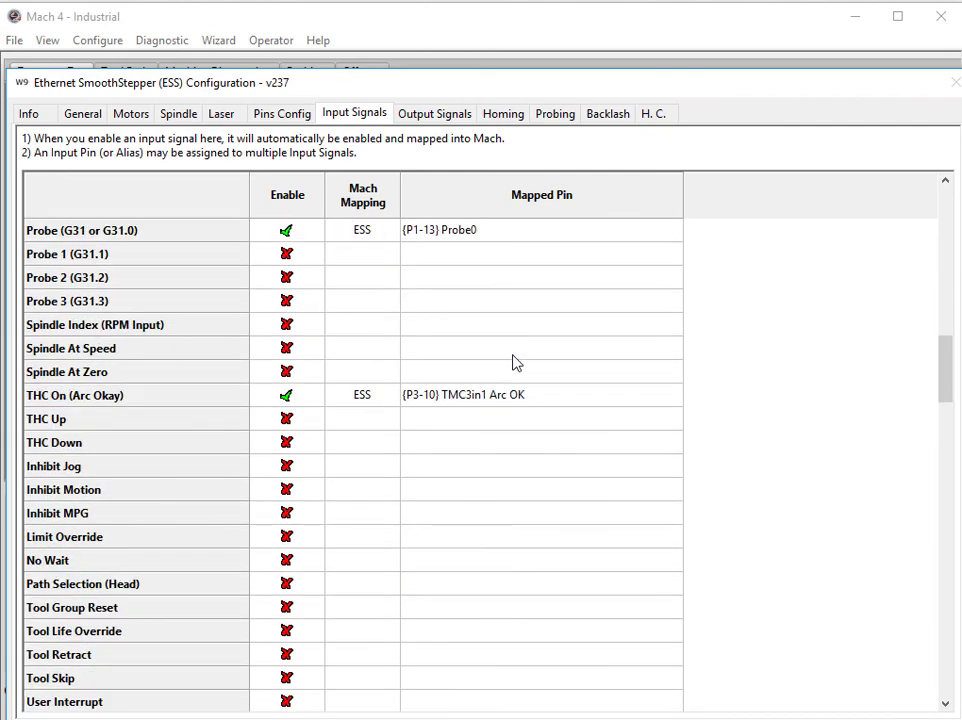
pyautogui.scroll(-2, 513, 360)
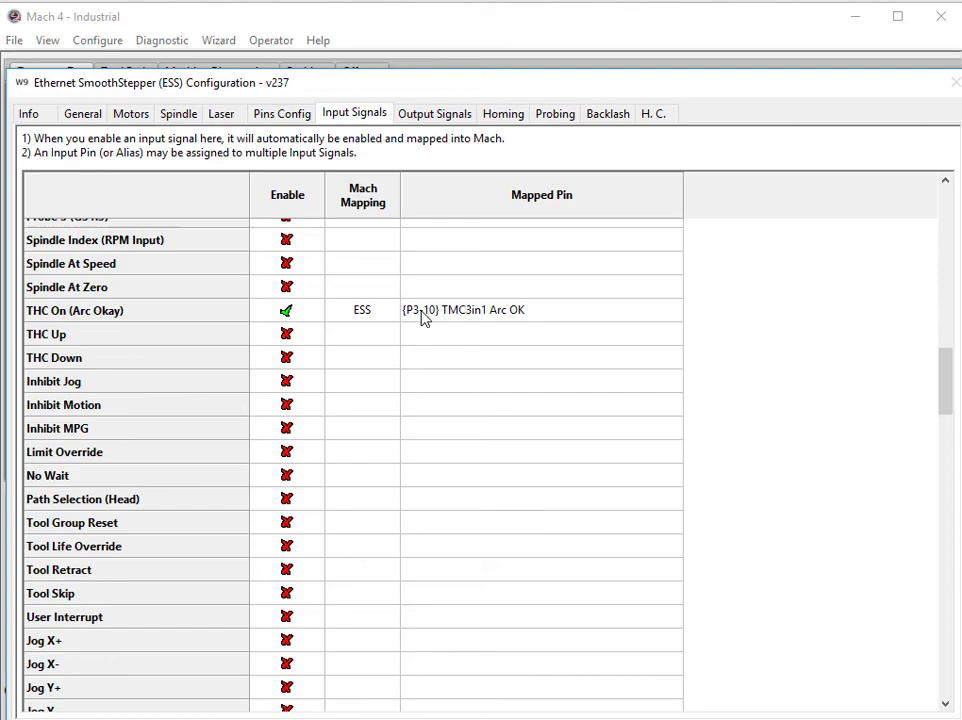
# Review Output Signals: Laser PWM/XY Vel PWM and Outputs #3–#5 enabled on TMC3in1 pins
pyautogui.click(437, 116)
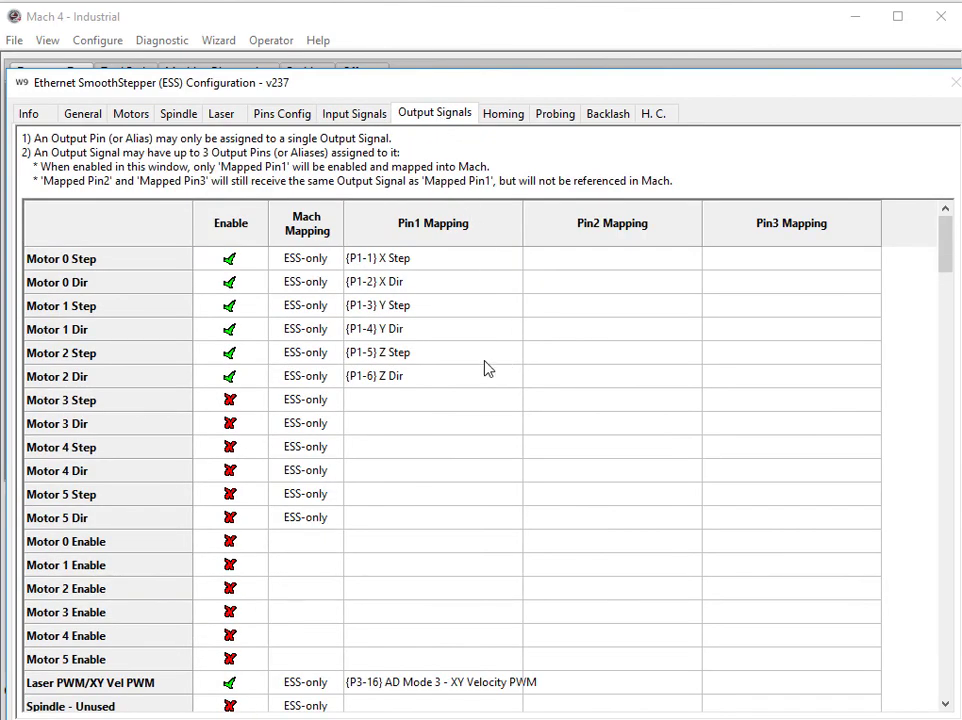
pyautogui.scroll(-3, 480, 365)
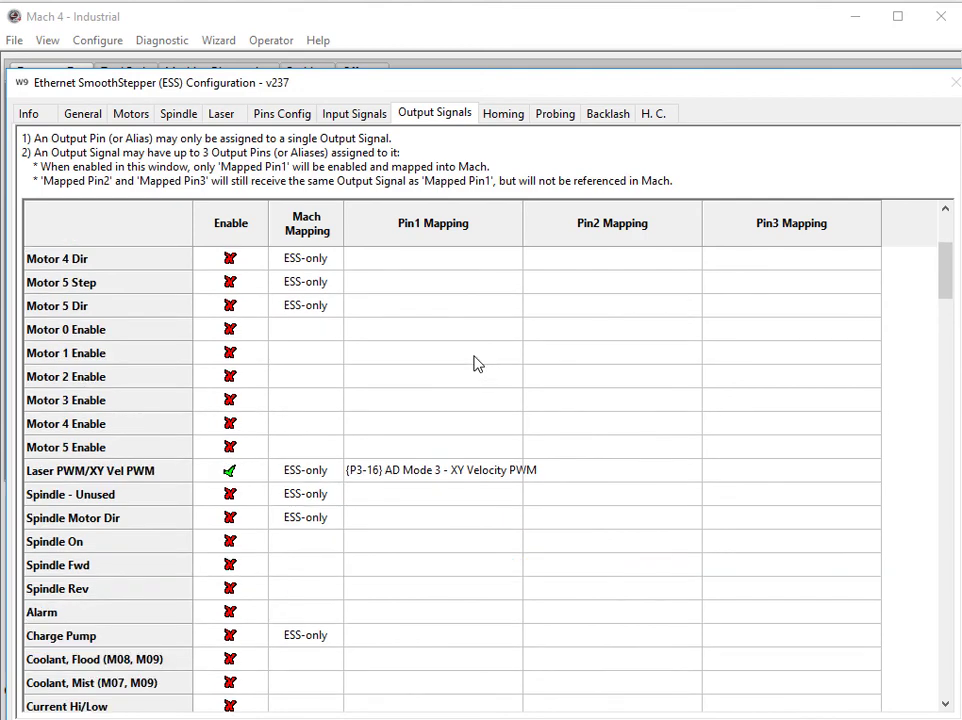
pyautogui.scroll(-1, 476, 364)
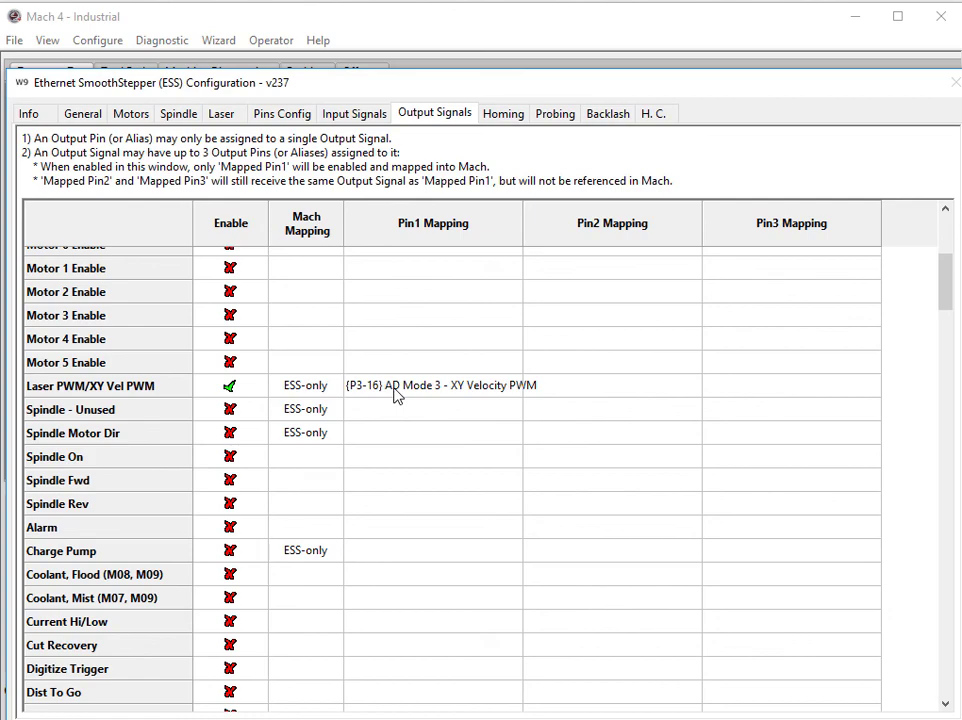
pyautogui.scroll(-12, 398, 397)
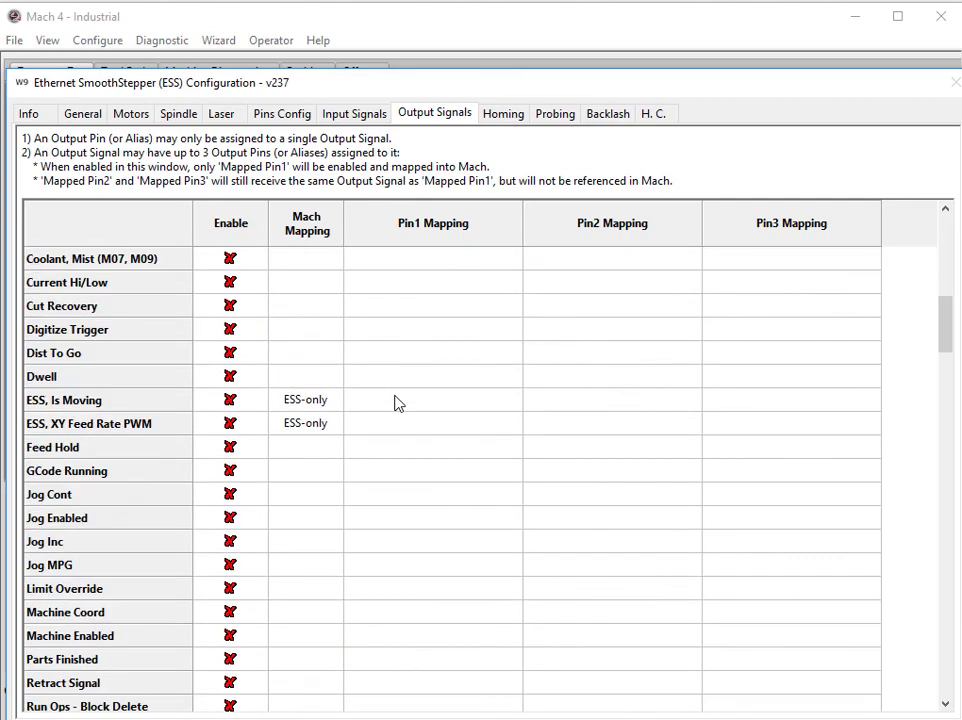
pyautogui.scroll(-13, 399, 404)
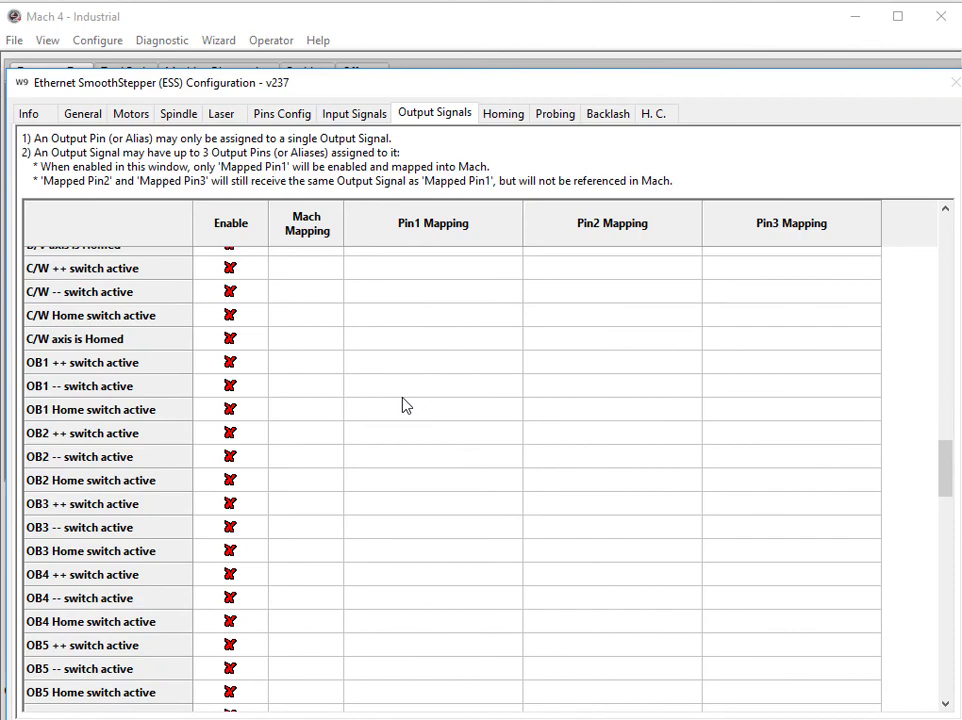
pyautogui.scroll(-1, 403, 397)
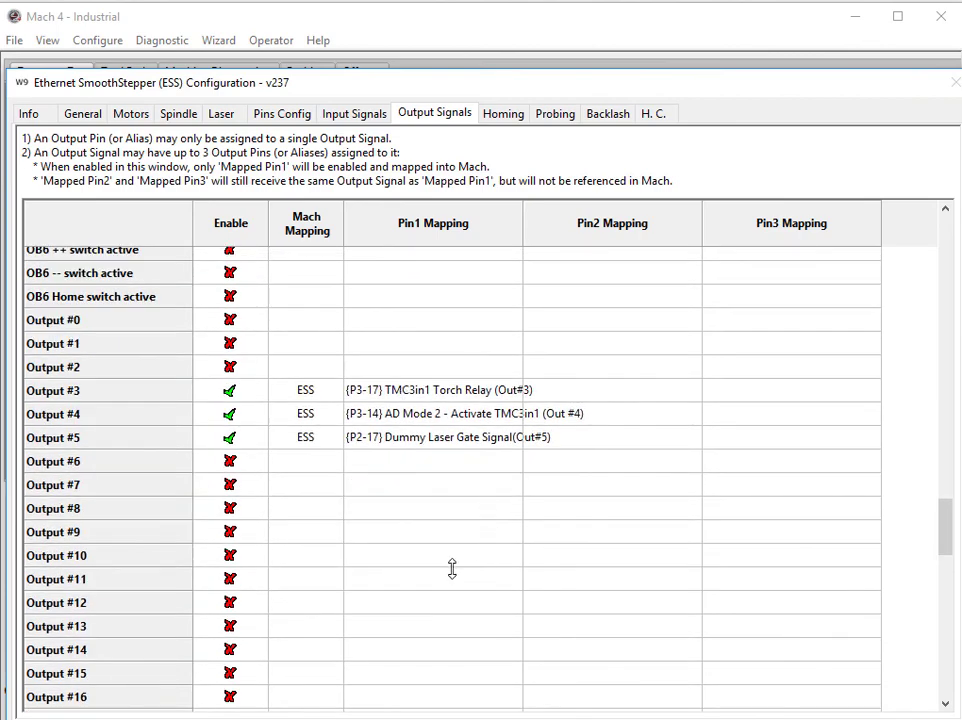